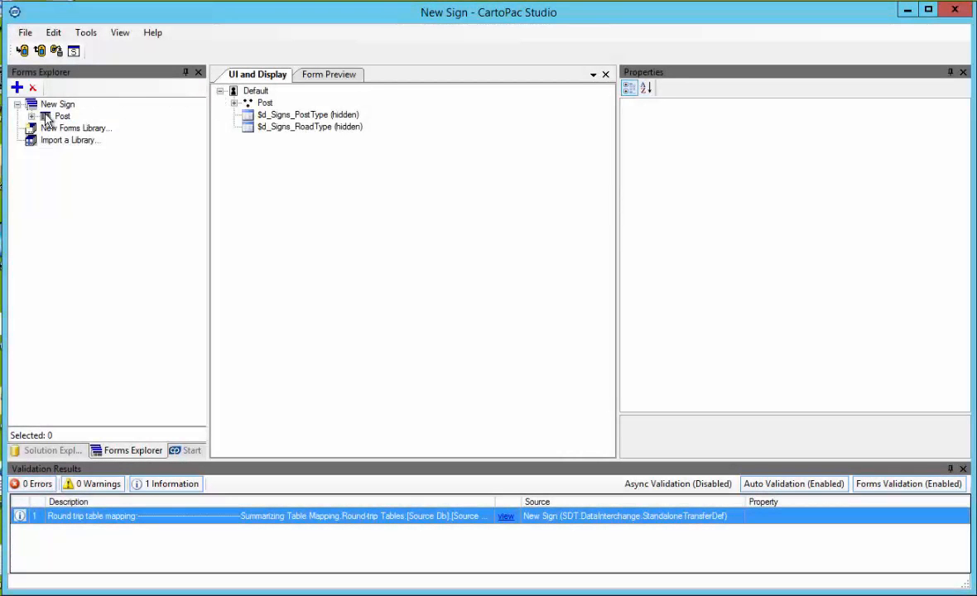
Step: Expand the Post form's QVGA - Portrait layout and tabs 1, 2 and 3 to examine their controls
{"action": "left_click", "coordinate": [47, 119]}
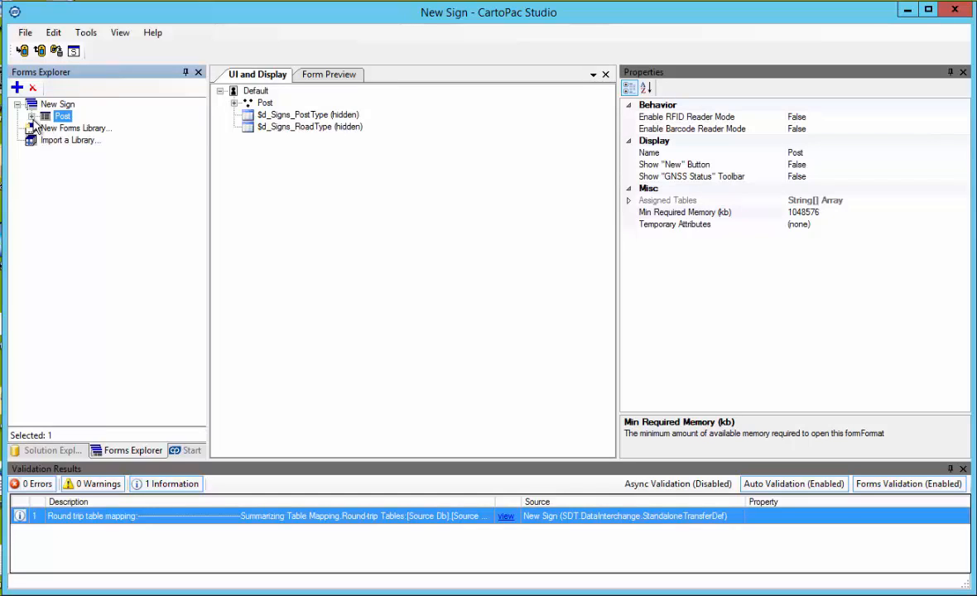
{"action": "left_click", "coordinate": [33, 118]}
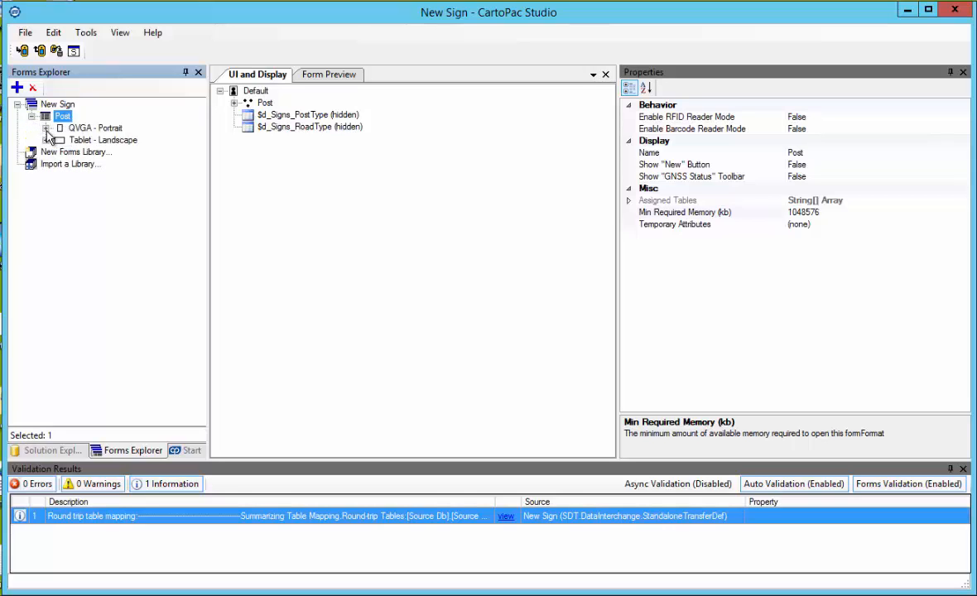
{"action": "left_click", "coordinate": [47, 130]}
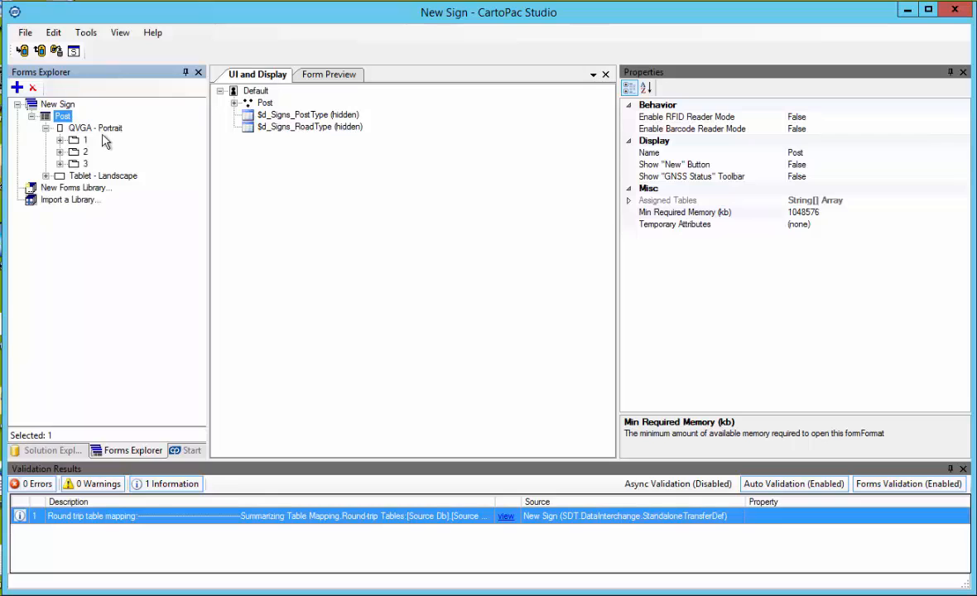
{"action": "left_click", "coordinate": [59, 141]}
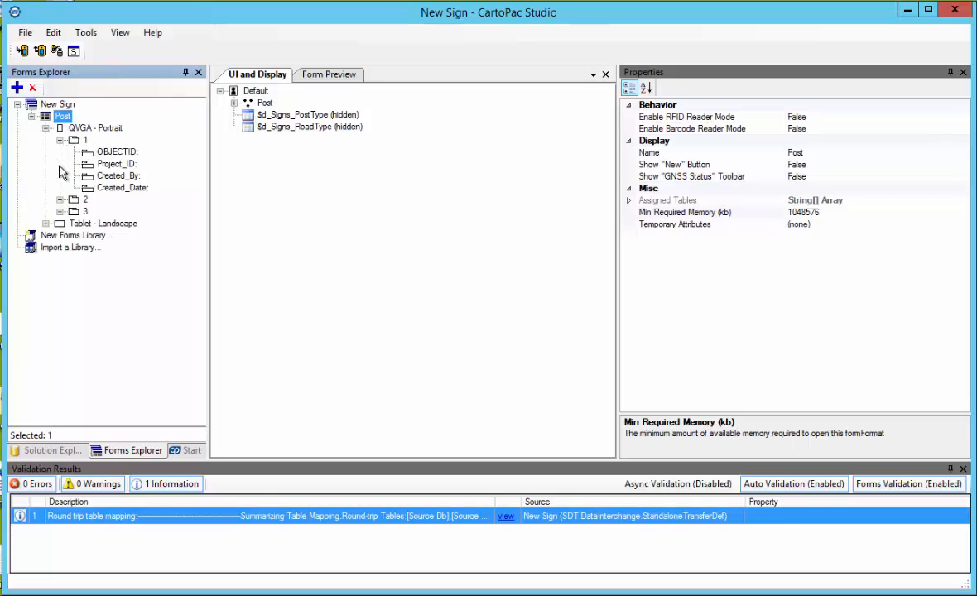
{"action": "left_click", "coordinate": [60, 200]}
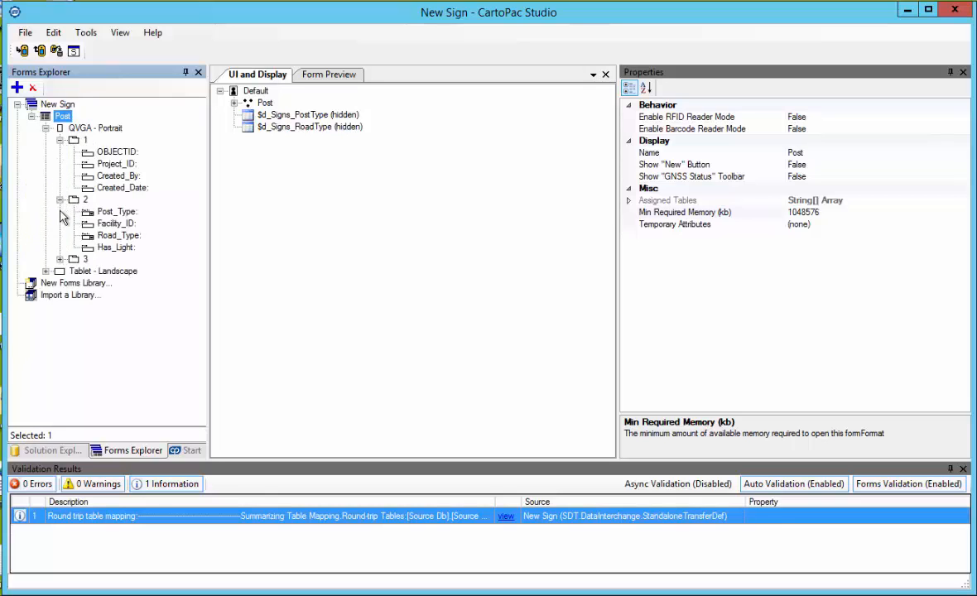
{"action": "left_click", "coordinate": [60, 259]}
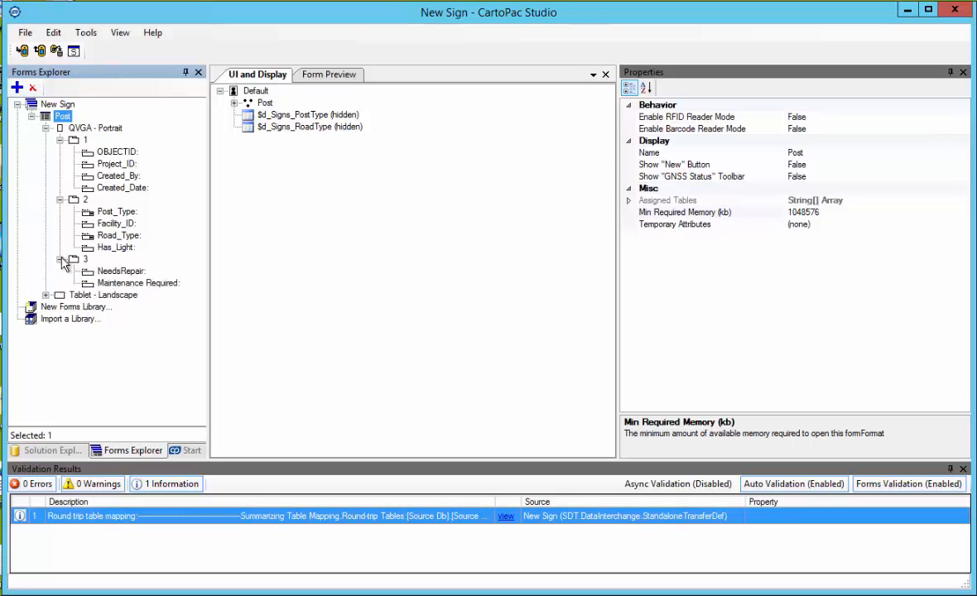
Step: Delete the OBJECTID, Project_ID, Created_By and Created_Date controls from tab 1 of the QVGA - Portrait layout
{"action": "left_click", "coordinate": [114, 153]}
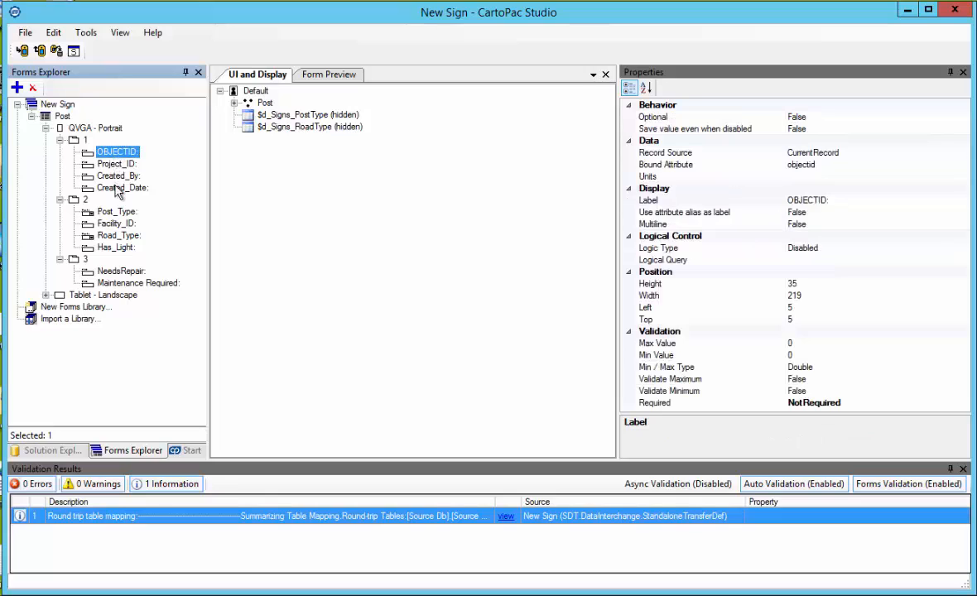
{"action": "left_click", "coordinate": [122, 189], "text": "shift"}
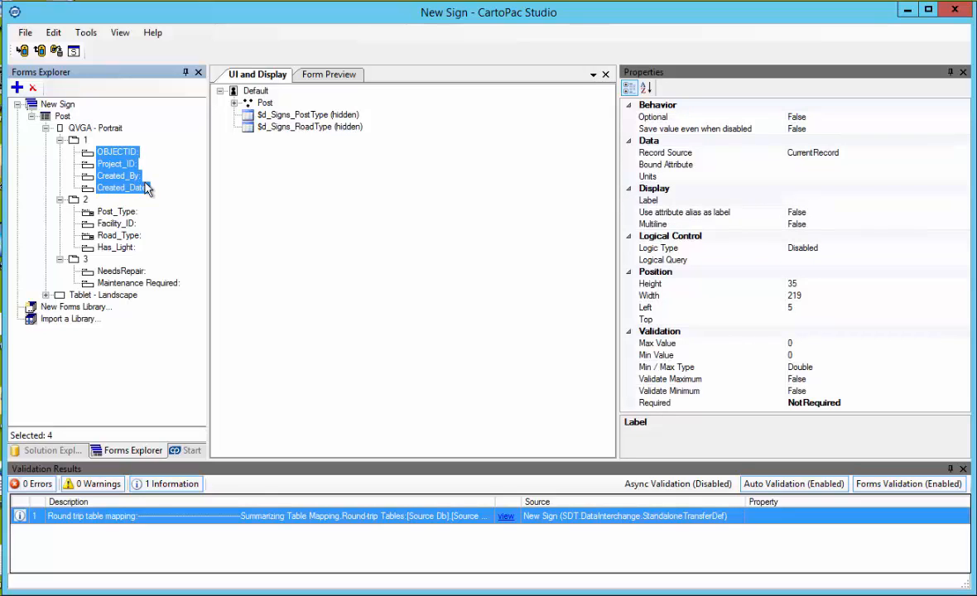
{"action": "right_click", "coordinate": [146, 189]}
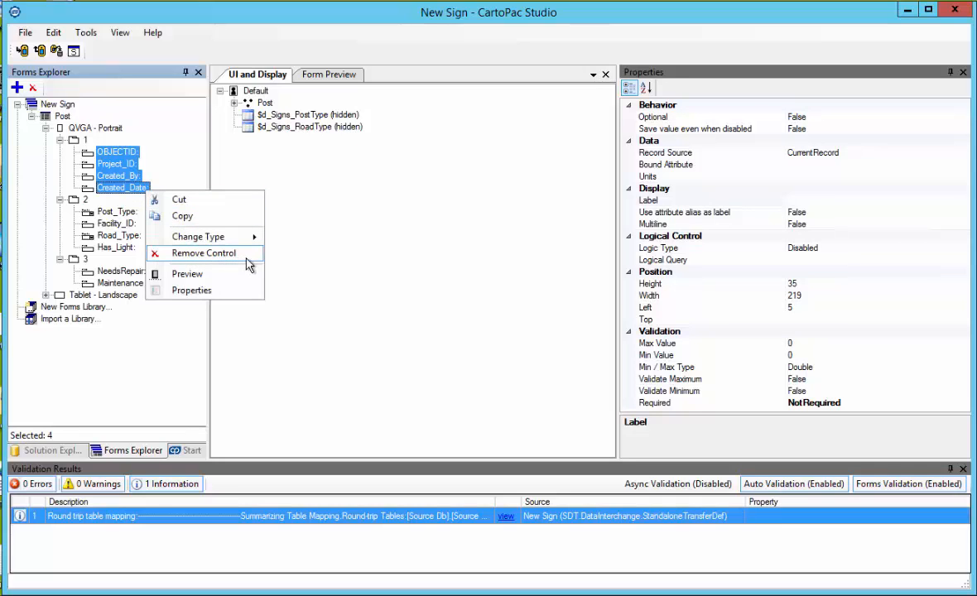
{"action": "left_click", "coordinate": [248, 263]}
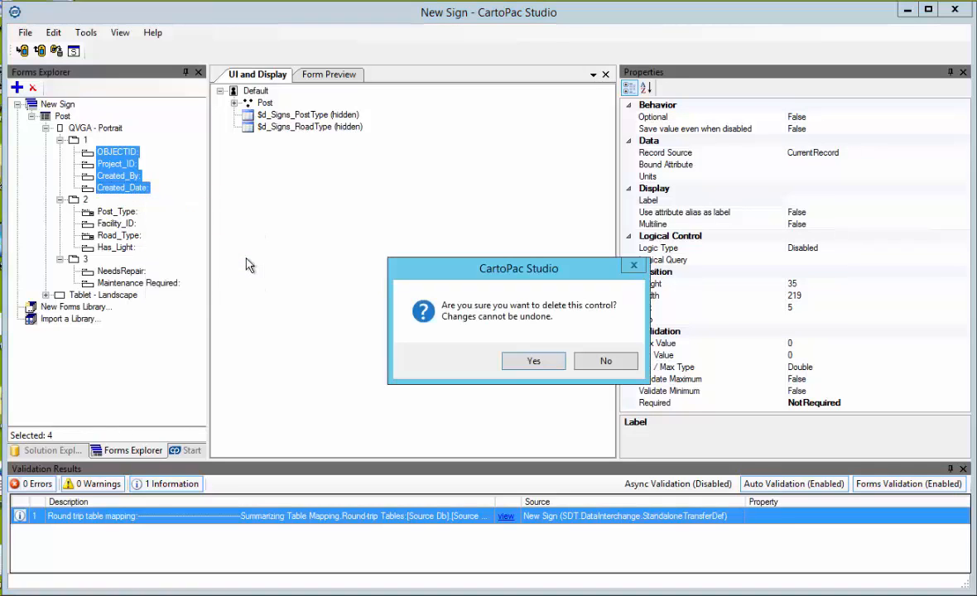
{"action": "left_click", "coordinate": [555, 366]}
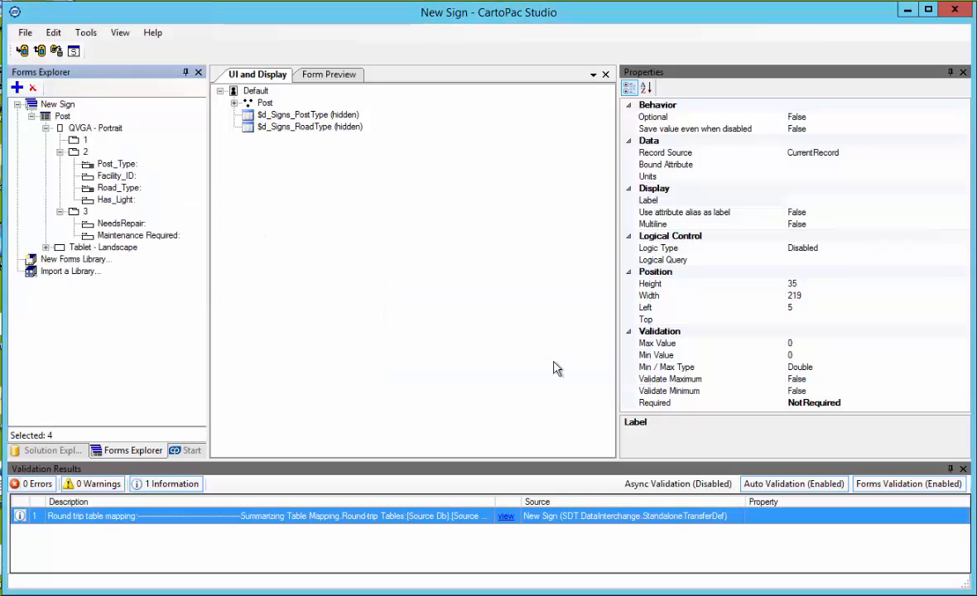
Step: Move the Post_Type, Facility_ID, Road_Type and Has_Light controls from tab 2 to tab 1
{"action": "left_click", "coordinate": [108, 166]}
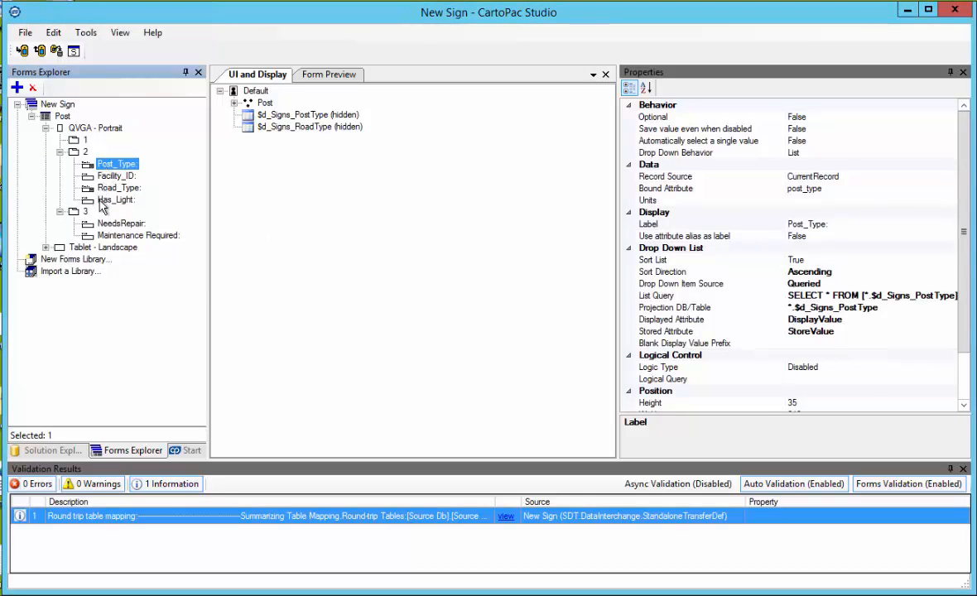
{"action": "left_click", "coordinate": [101, 202], "text": "shift"}
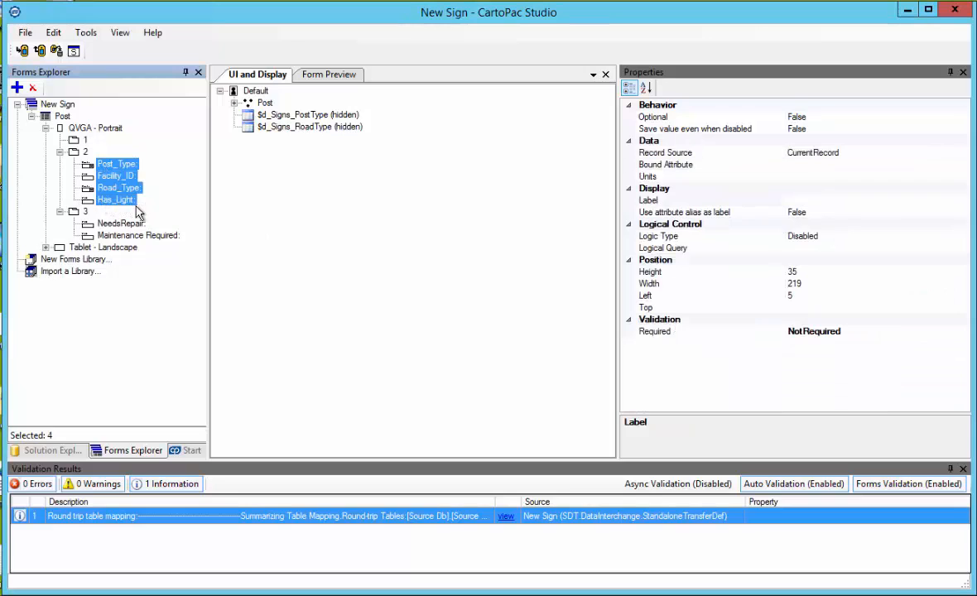
{"action": "right_click", "coordinate": [138, 211]}
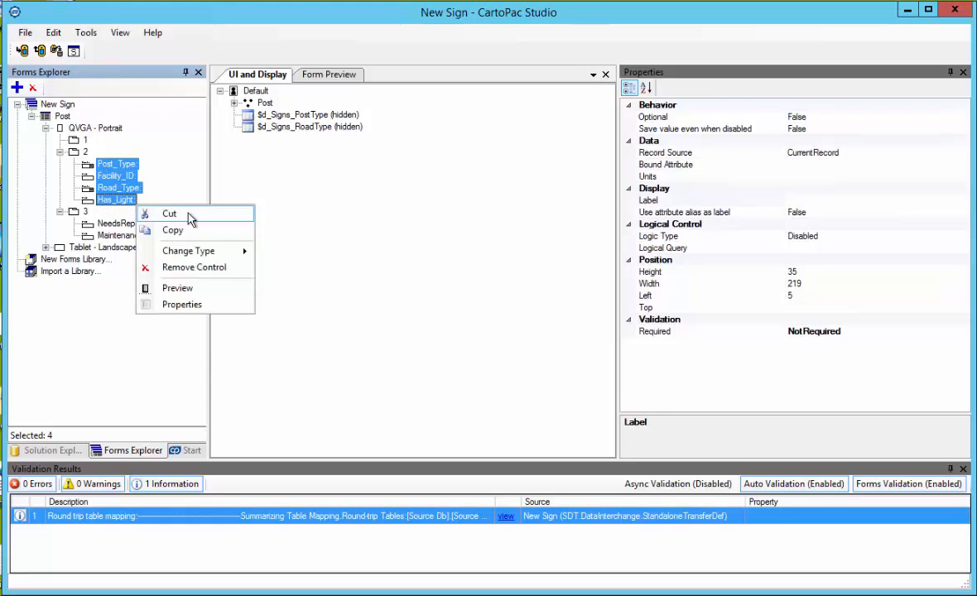
{"action": "left_click", "coordinate": [188, 214]}
{"action": "left_click", "coordinate": [82, 140]}
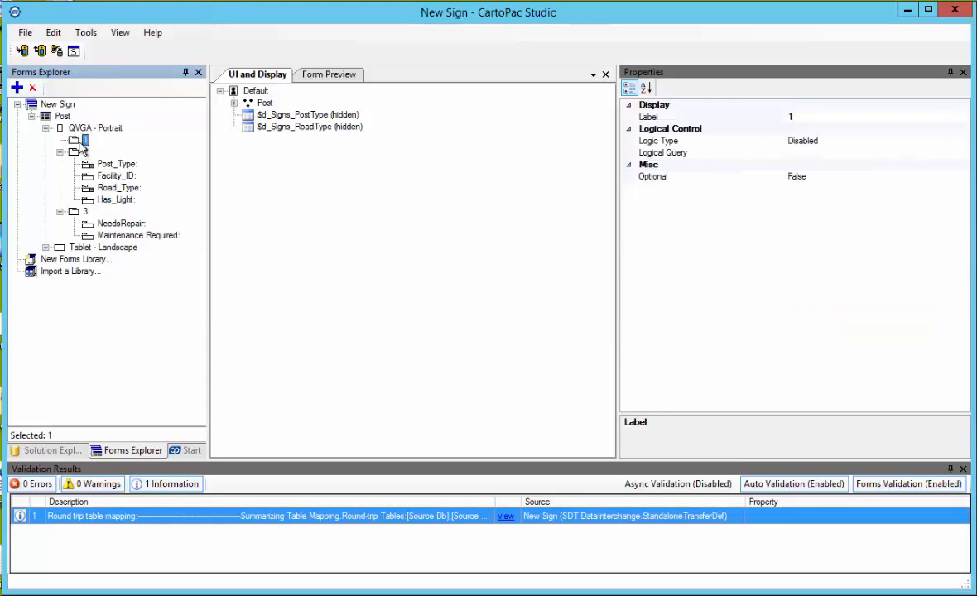
{"action": "right_click", "coordinate": [82, 141]}
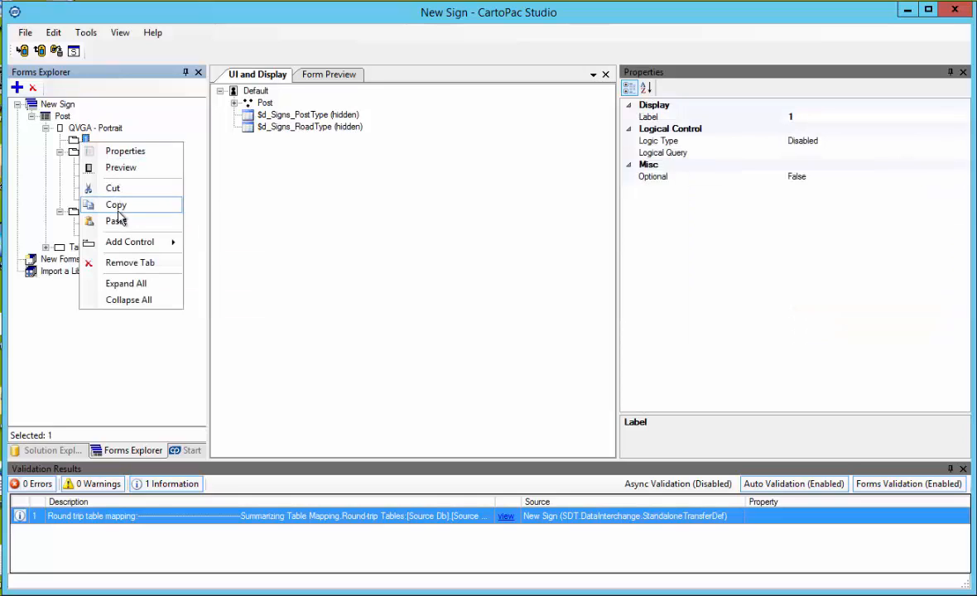
{"action": "left_click", "coordinate": [153, 221]}
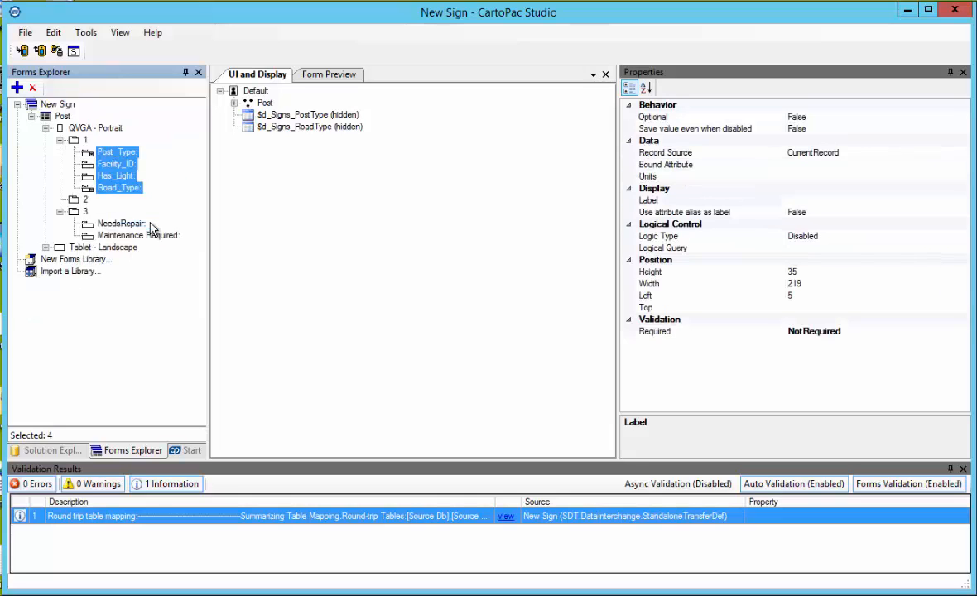
Step: Remove tab 3 from the QVGA - Portrait layout and preview the Post form
{"action": "right_click", "coordinate": [77, 213]}
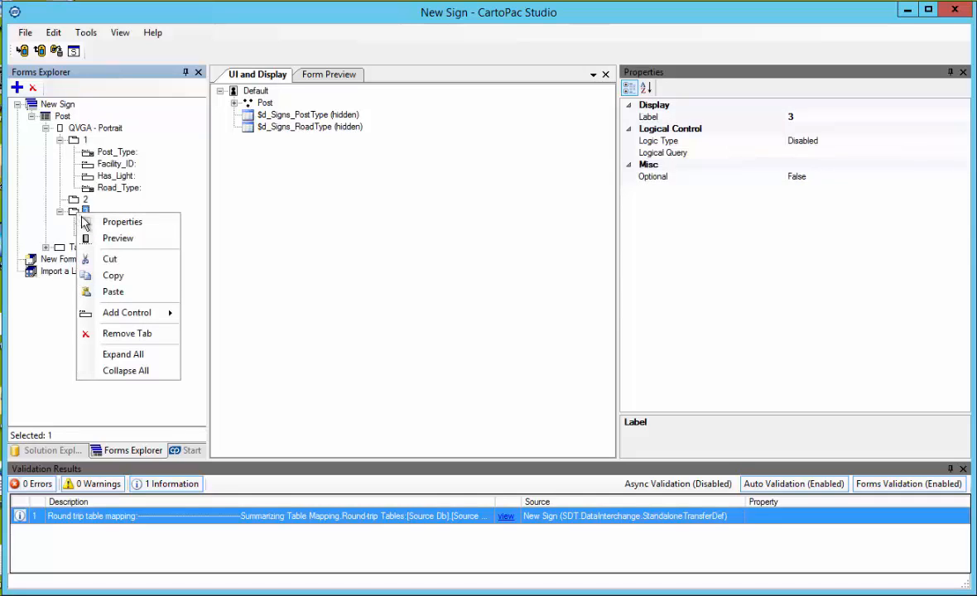
{"action": "left_click", "coordinate": [166, 335]}
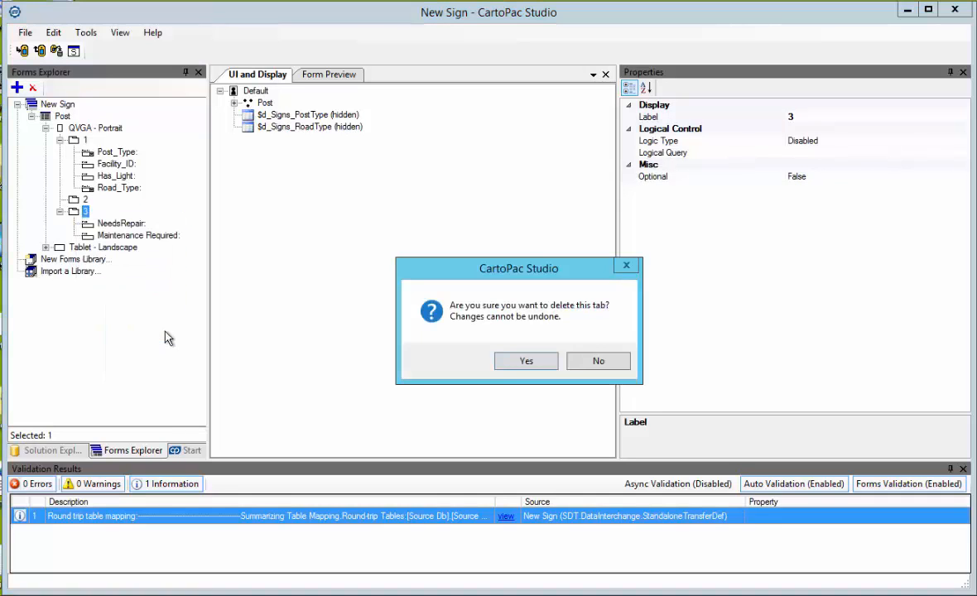
{"action": "left_click", "coordinate": [538, 367]}
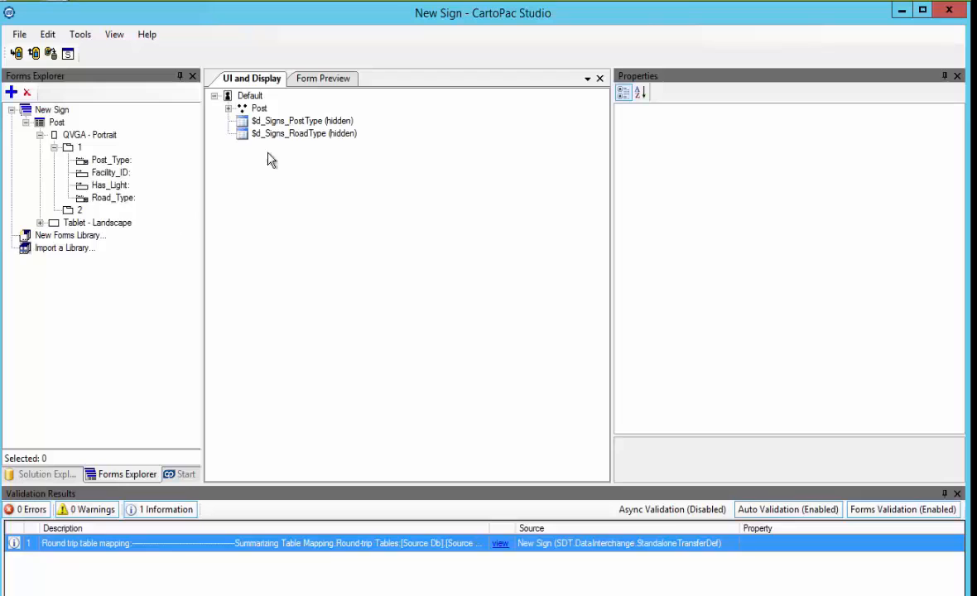
{"action": "left_click", "coordinate": [334, 78]}
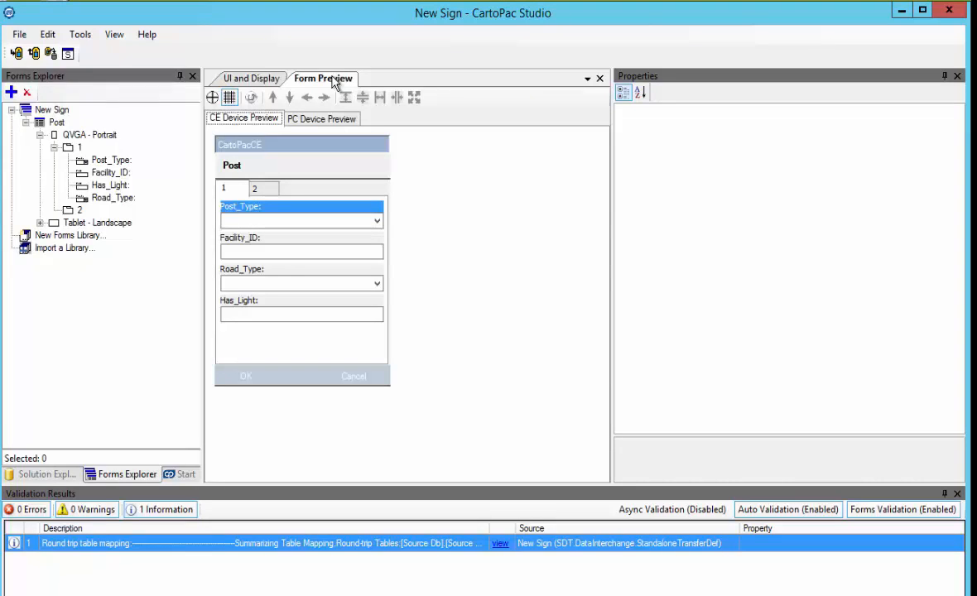
Step: Add the cartopac.municipal.ATTACHMENTS table from non_gis_database to the solution's selected tables
{"action": "left_click", "coordinate": [40, 473]}
{"action": "left_click", "coordinate": [27, 103]}
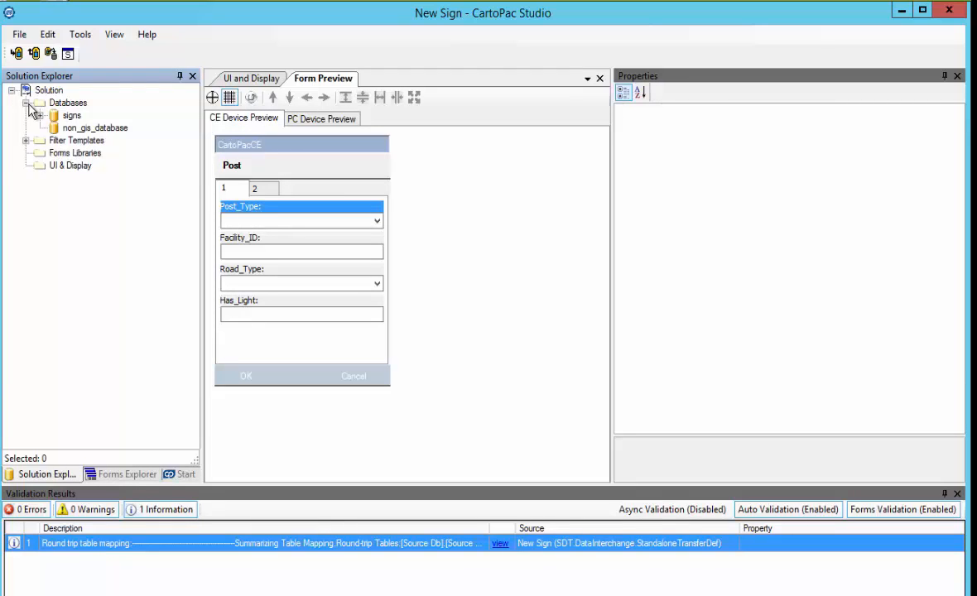
{"action": "right_click", "coordinate": [66, 128]}
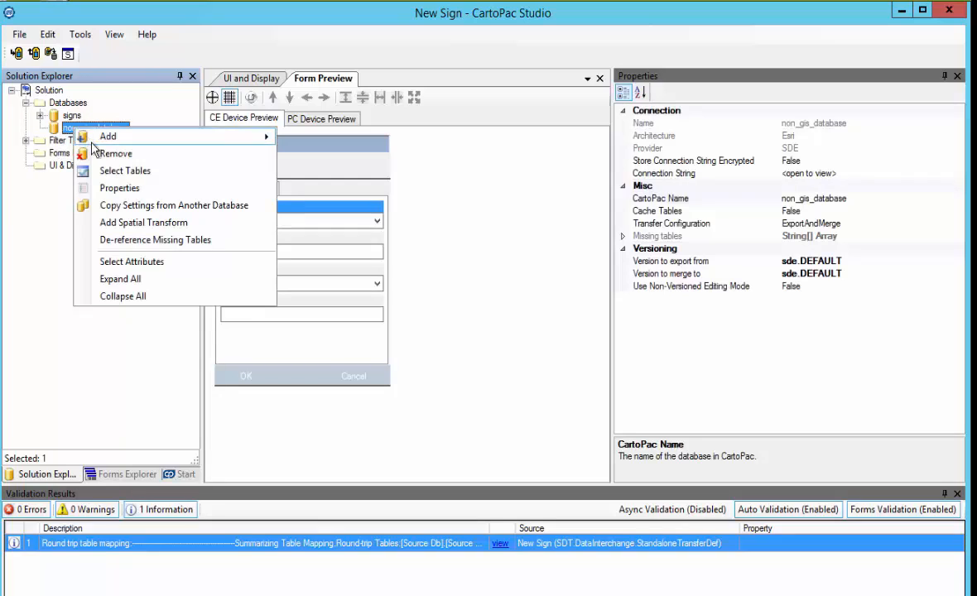
{"action": "left_click", "coordinate": [171, 174]}
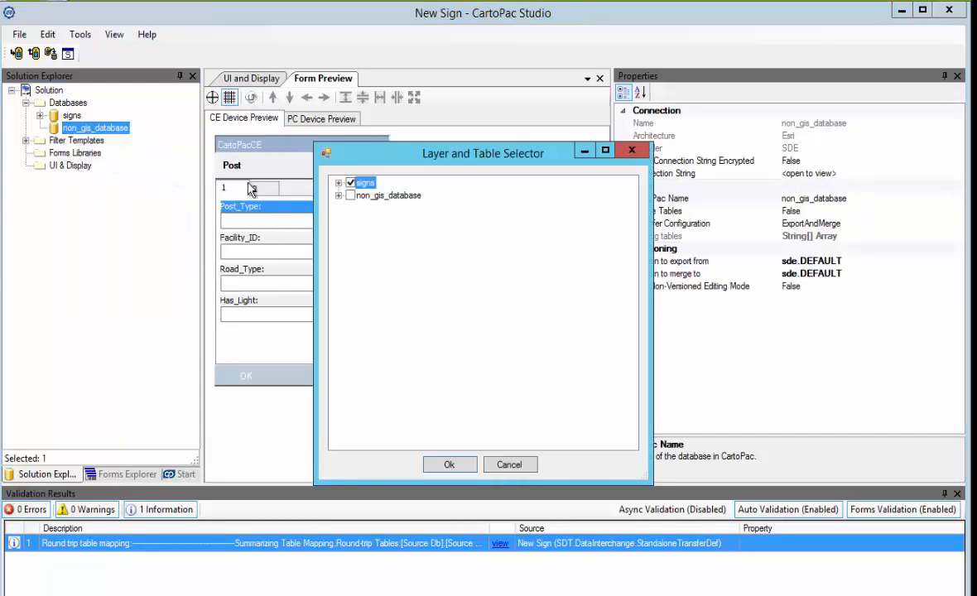
{"action": "left_click", "coordinate": [338, 195]}
{"action": "scroll", "coordinate": [375, 246], "scroll_direction": "down", "scroll_amount": 10}
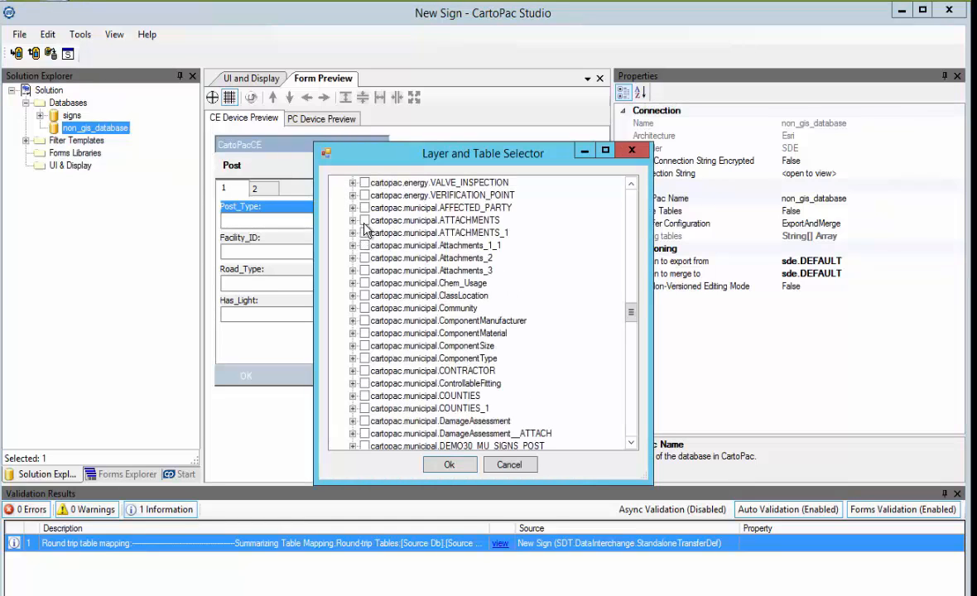
{"action": "left_click", "coordinate": [365, 221]}
{"action": "left_click", "coordinate": [440, 466]}
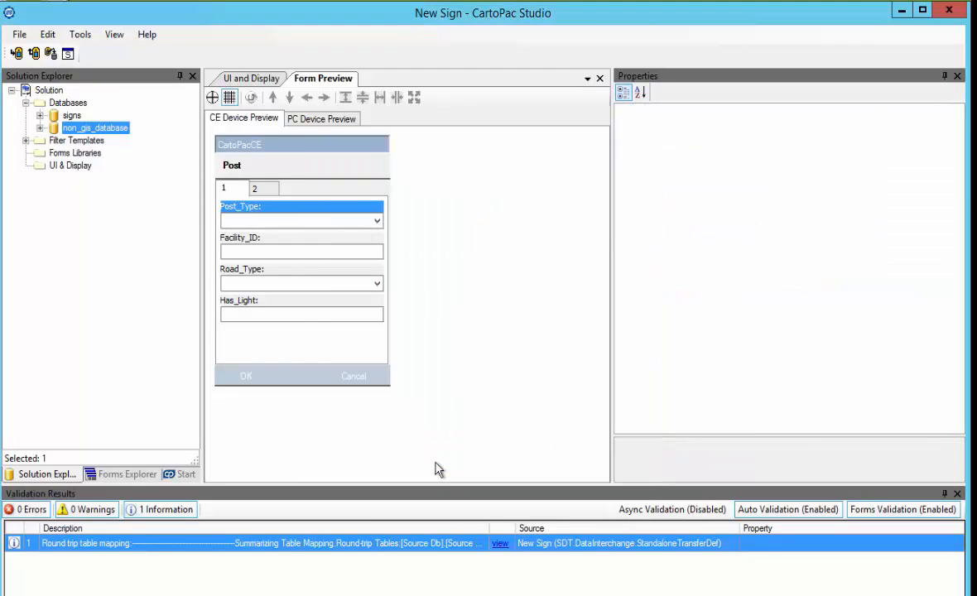
Step: In the ATTACHMENTS table, highlight the attributes cp_id through project_id, created_by, creation_time, modified_by, modified_time and attachment
{"action": "left_click", "coordinate": [40, 129]}
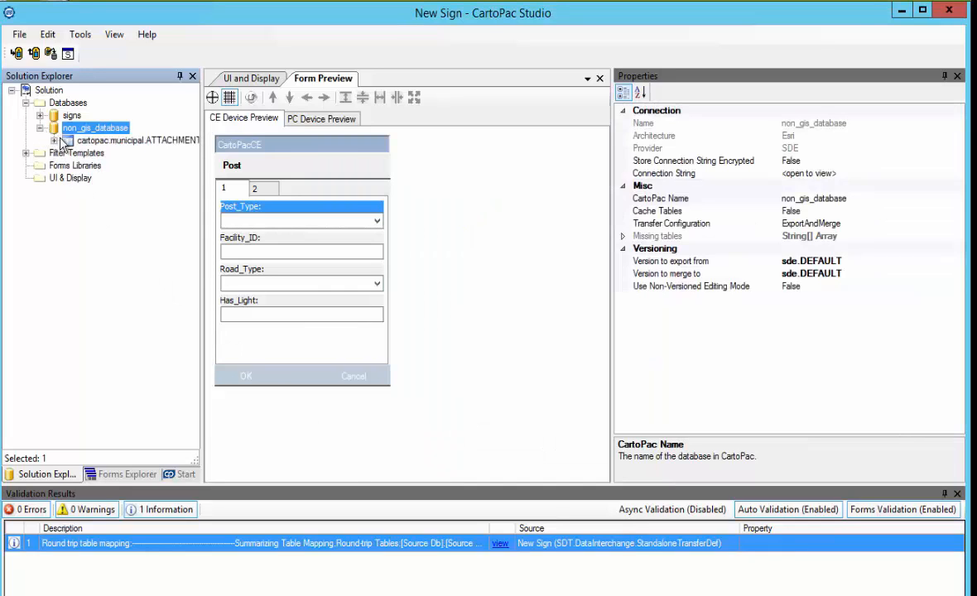
{"action": "left_click", "coordinate": [162, 142]}
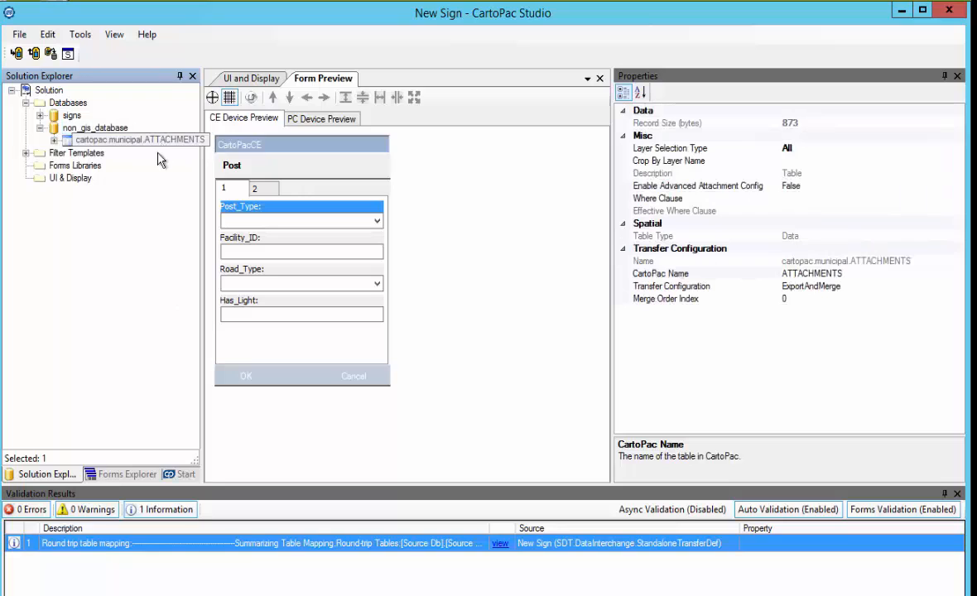
{"action": "left_click", "coordinate": [54, 142]}
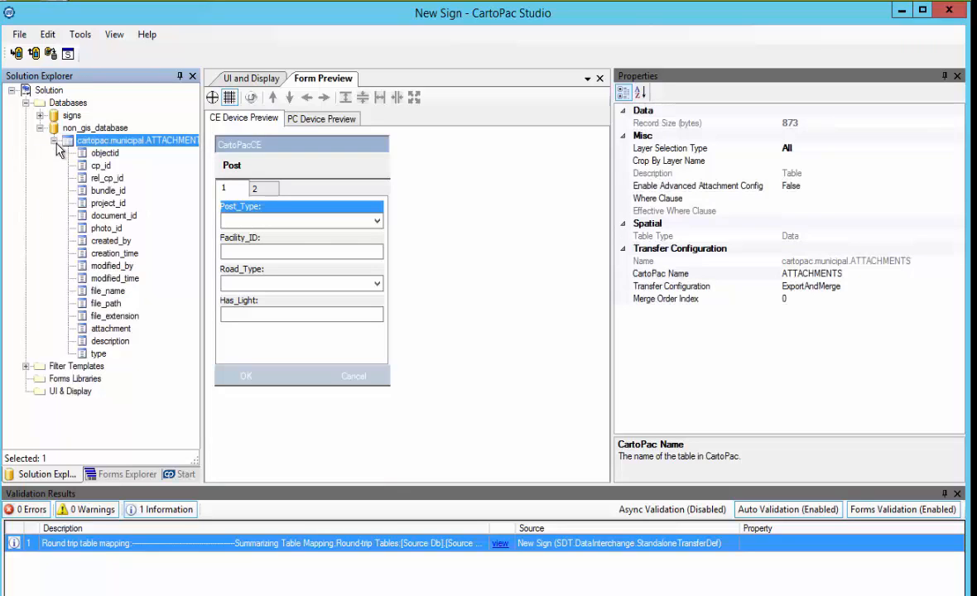
{"action": "left_click", "coordinate": [97, 164]}
{"action": "left_click", "coordinate": [104, 203], "text": "shift"}
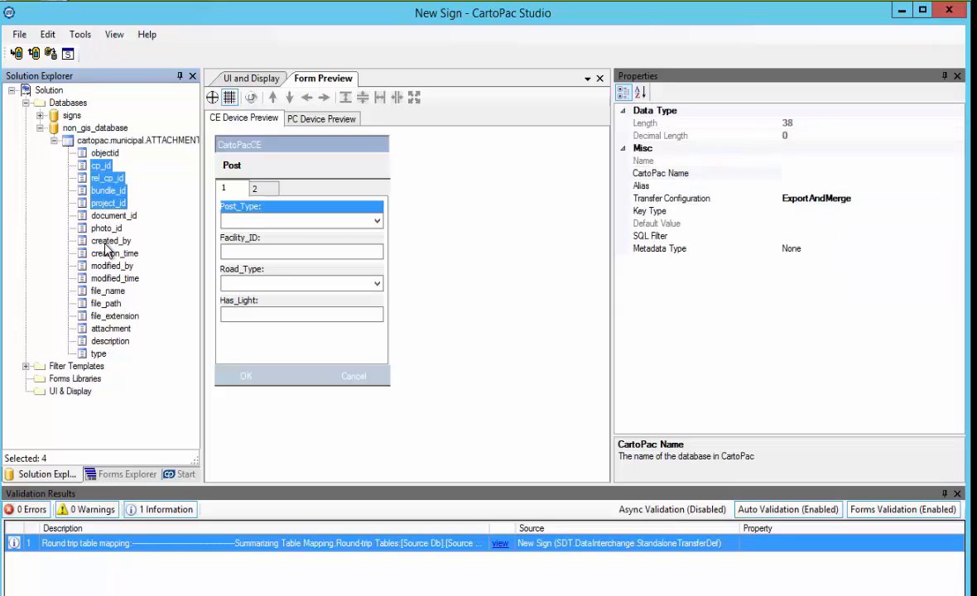
{"action": "left_click", "coordinate": [109, 243], "text": "ctrl"}
{"action": "left_click", "coordinate": [110, 255], "text": "ctrl"}
{"action": "left_click", "coordinate": [110, 266], "text": "ctrl"}
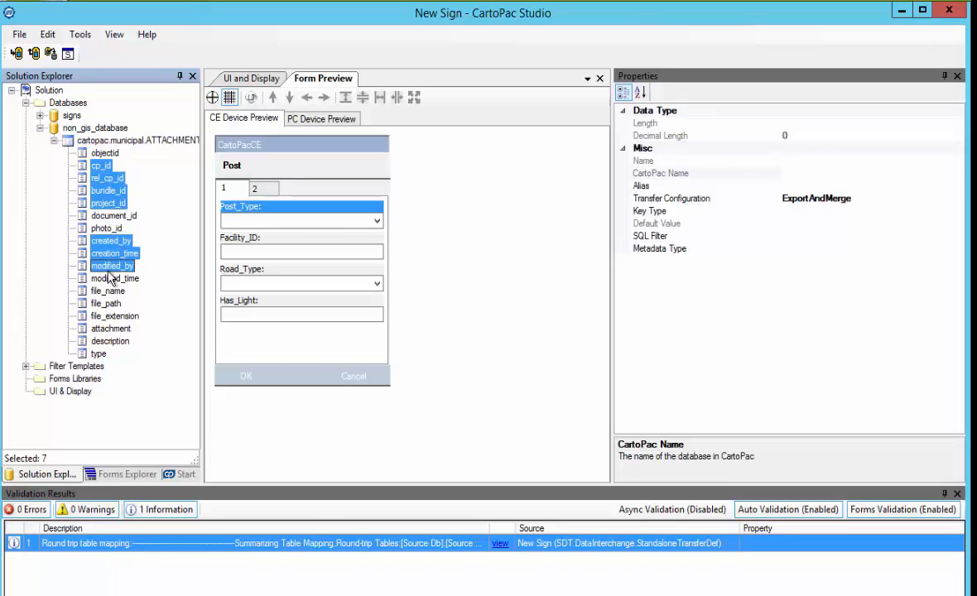
{"action": "left_click", "coordinate": [110, 278], "text": "ctrl"}
{"action": "left_click", "coordinate": [110, 329], "text": "ctrl"}
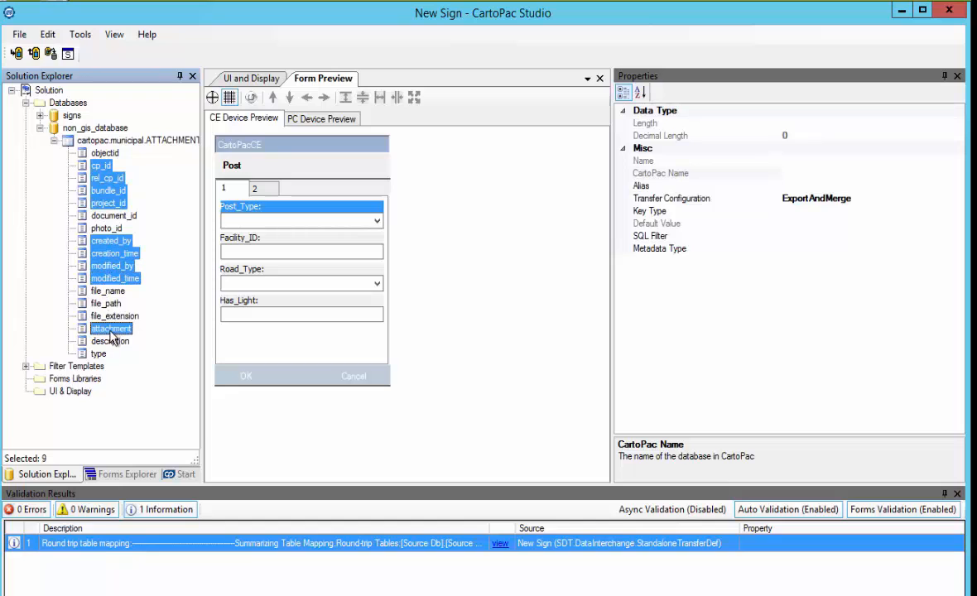
Step: Generate a form for the Attachments table from the UI and display tree
{"action": "left_click", "coordinate": [126, 474]}
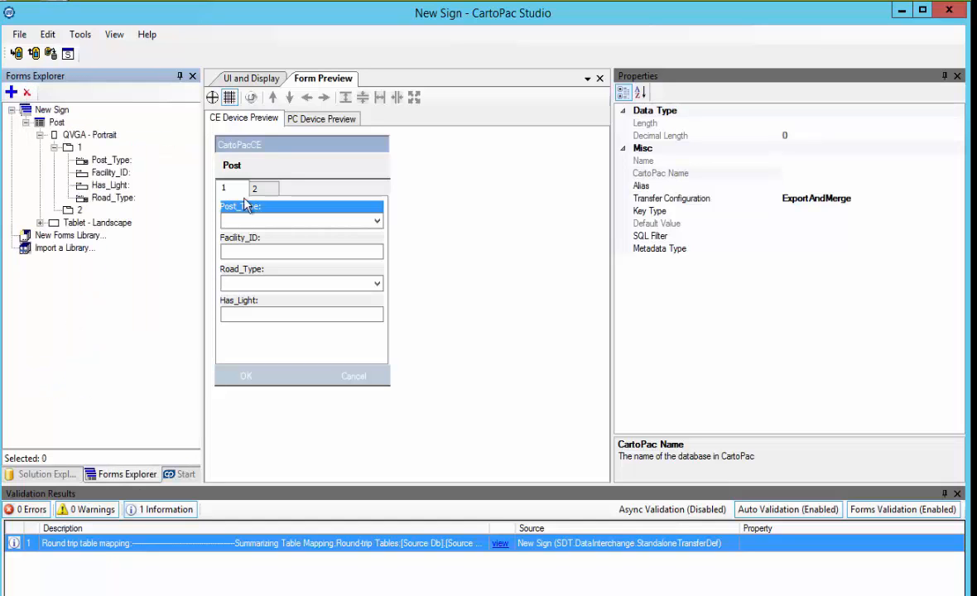
{"action": "left_click", "coordinate": [253, 78]}
{"action": "right_click", "coordinate": [278, 146]}
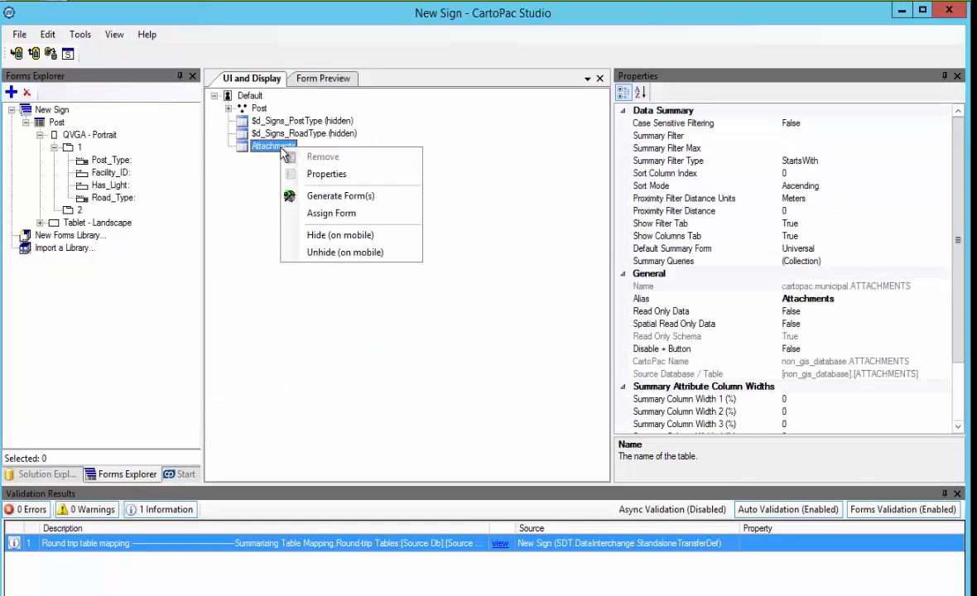
{"action": "left_click", "coordinate": [375, 196]}
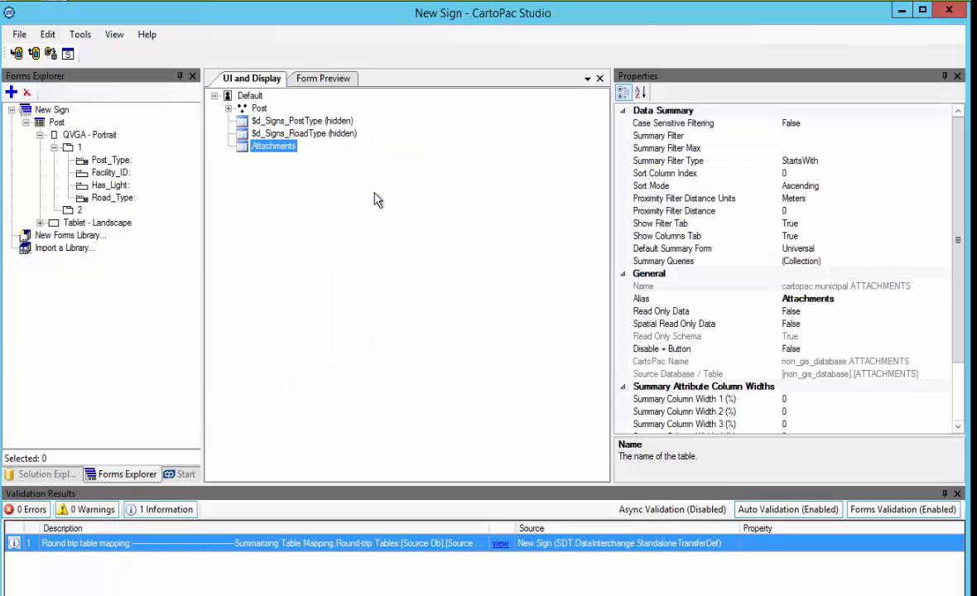
Step: Generate the Attachments forms in the New Sign library in QVGA - Portrait and Tablet - Landscape formats
{"action": "left_click", "coordinate": [543, 332]}
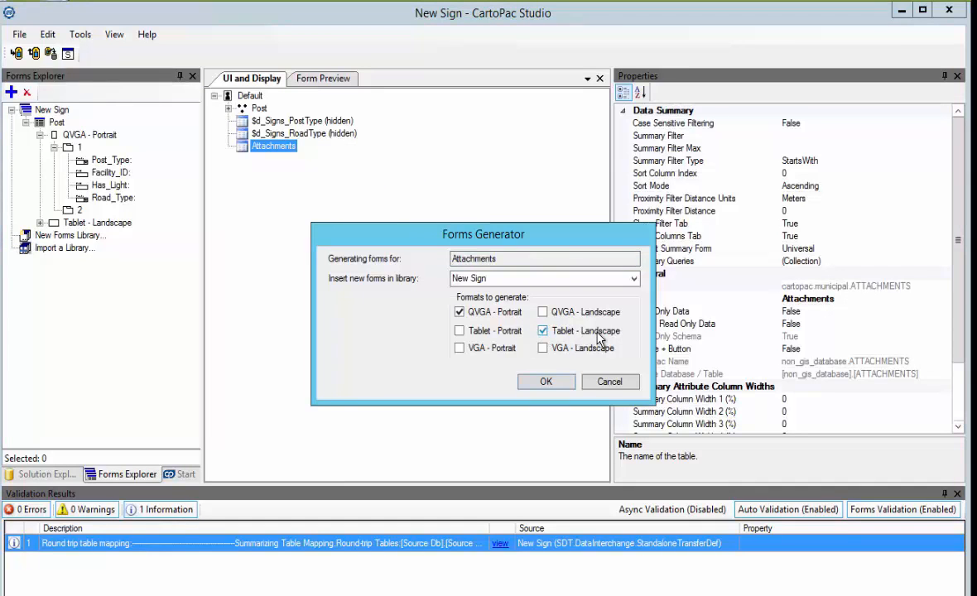
{"action": "left_click", "coordinate": [566, 386]}
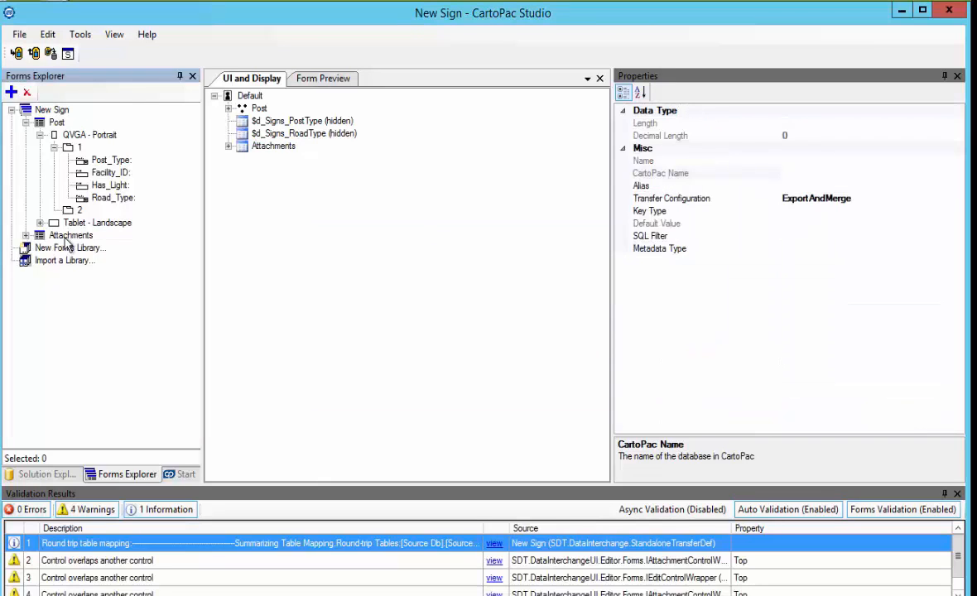
Step: Expand the Attachments form's QVGA - Portrait layout and examine the controls on its two tabs in the form preview
{"action": "left_click", "coordinate": [66, 237]}
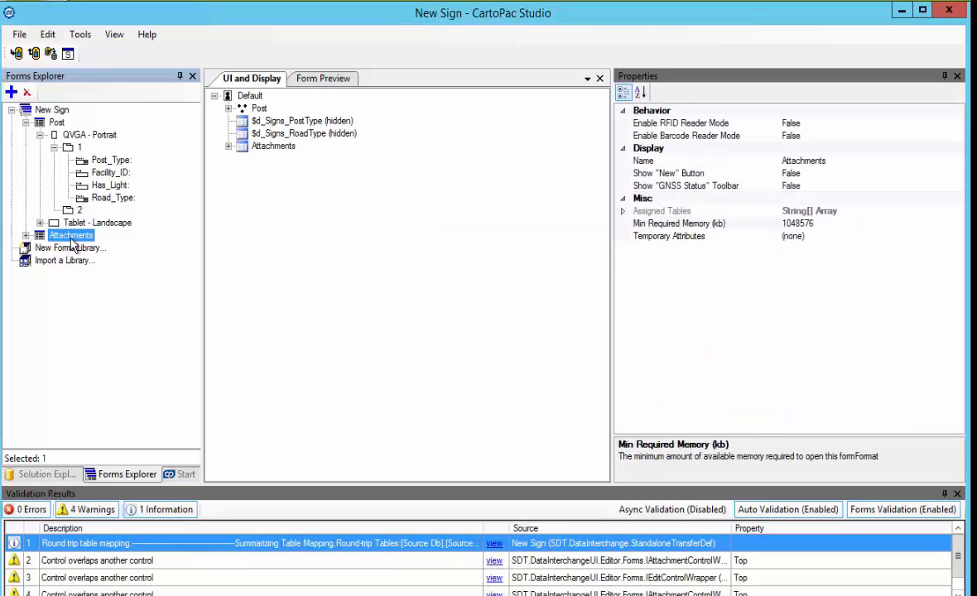
{"action": "left_click", "coordinate": [26, 236]}
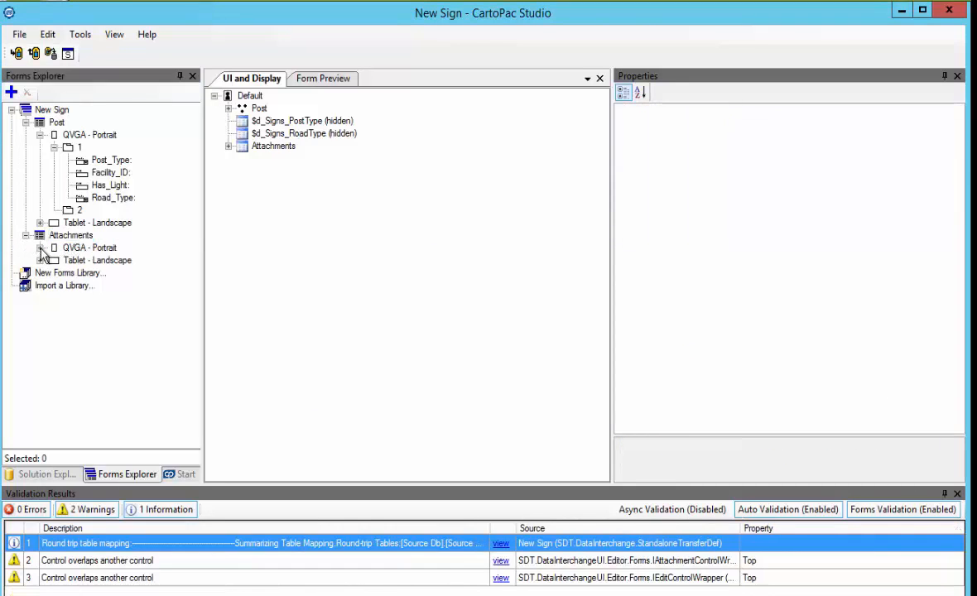
{"action": "left_click", "coordinate": [40, 249]}
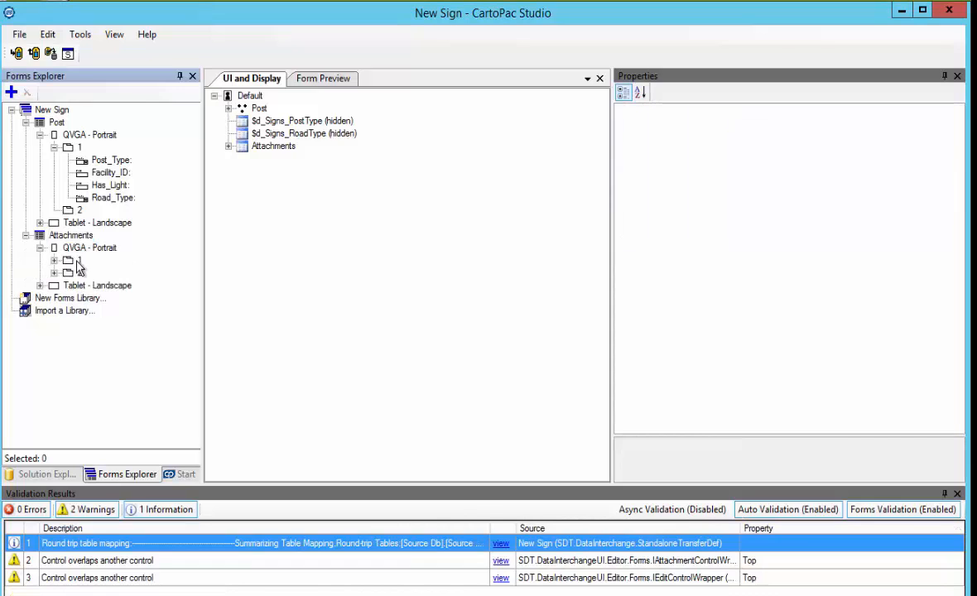
{"action": "left_click", "coordinate": [78, 261]}
{"action": "left_click", "coordinate": [79, 273]}
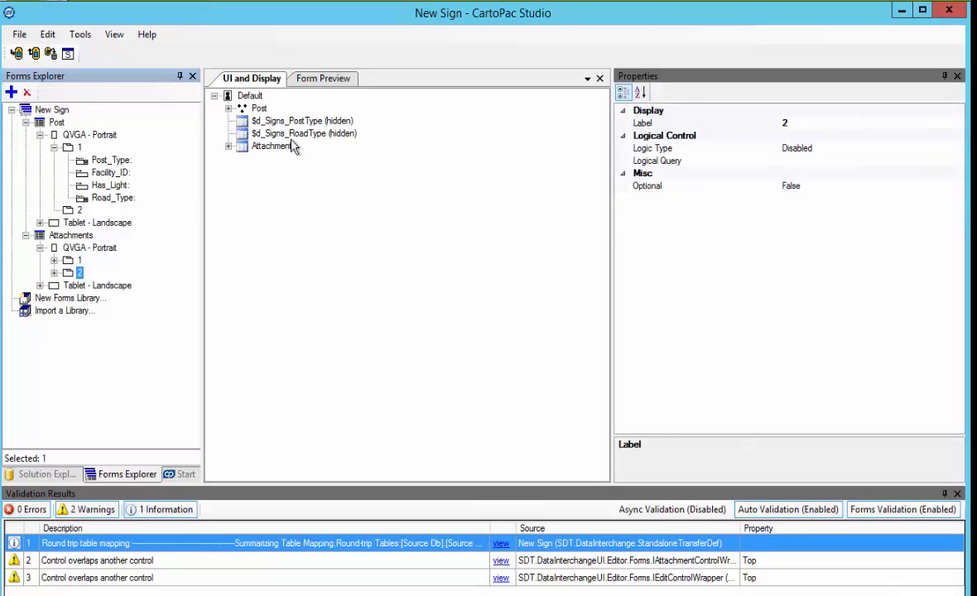
{"action": "left_click", "coordinate": [348, 84]}
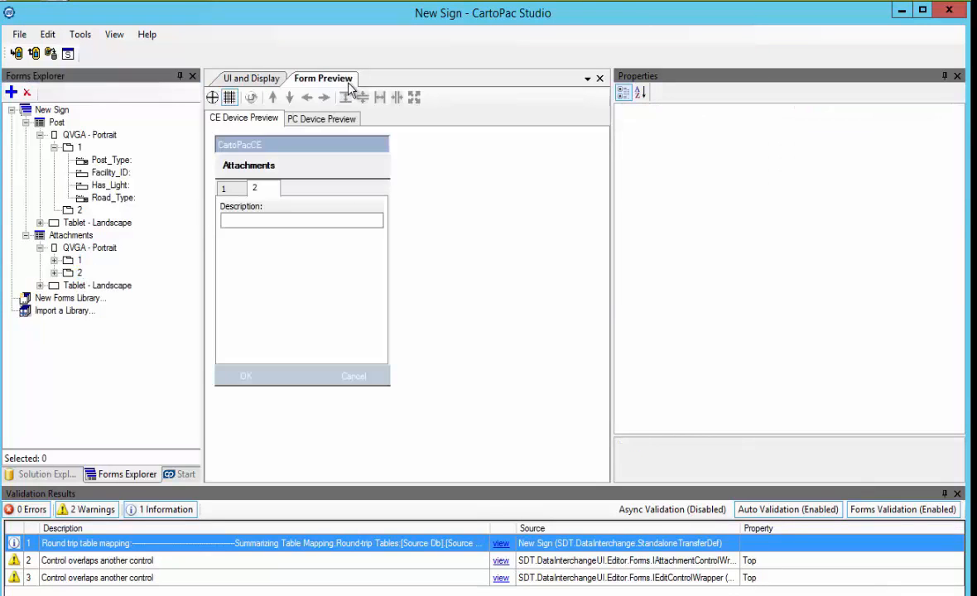
{"action": "left_click", "coordinate": [54, 260]}
{"action": "left_click", "coordinate": [54, 311]}
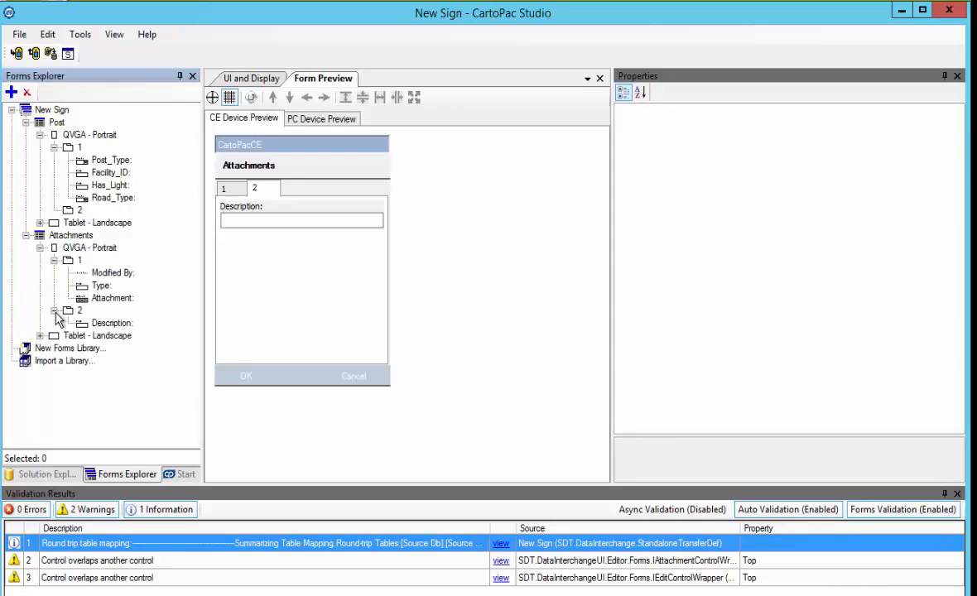
Step: Change the Type control on tab 1 of the Attachments form's QVGA - Portrait layout to a Drop Down
{"action": "left_click", "coordinate": [101, 286]}
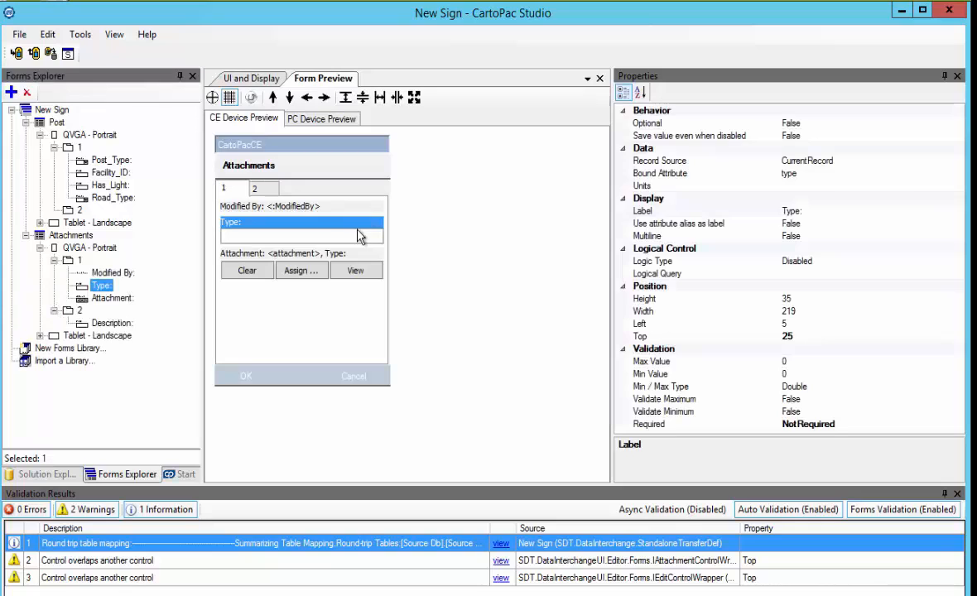
{"action": "right_click", "coordinate": [304, 234]}
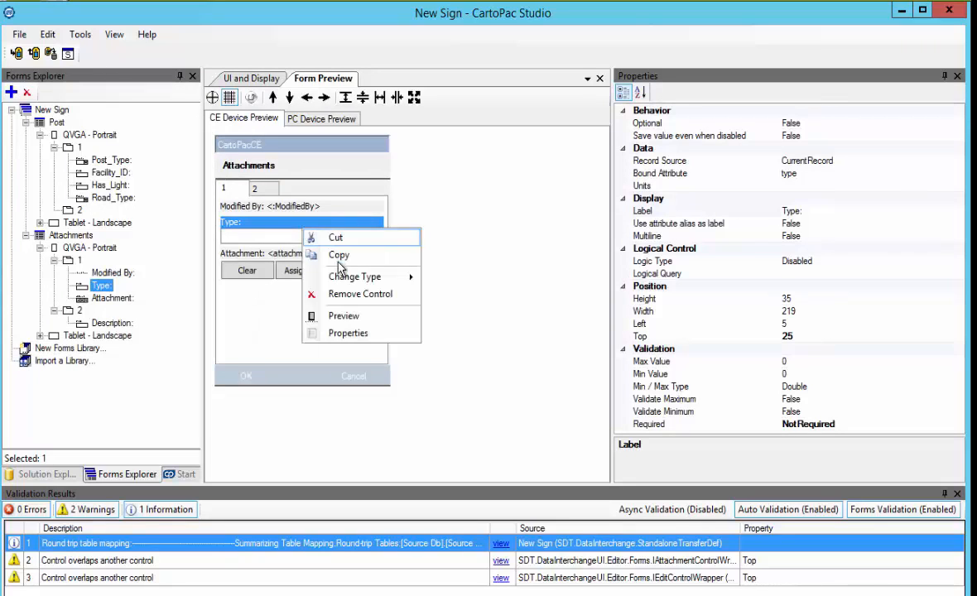
{"action": "mouse_move", "coordinate": [344, 276]}
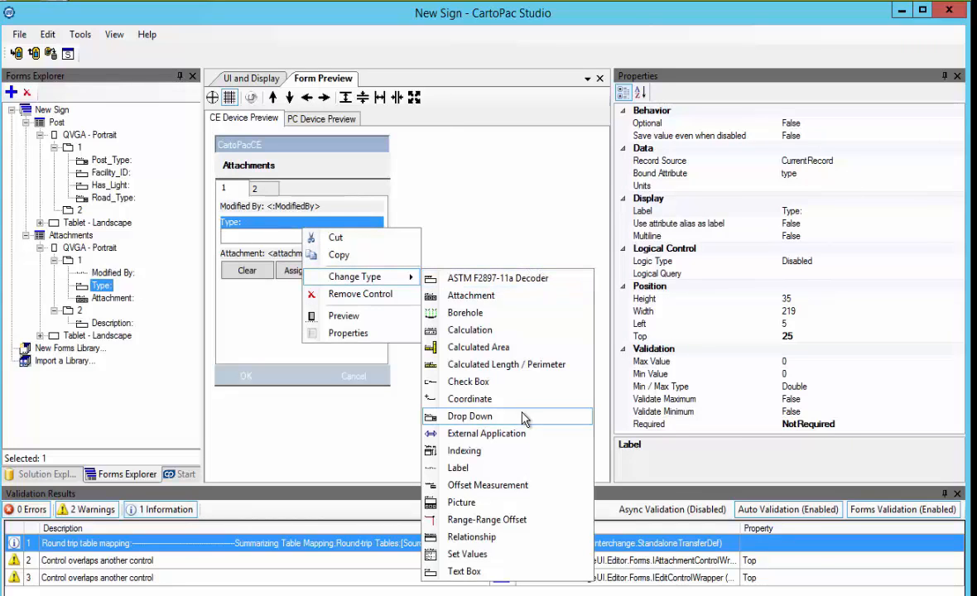
{"action": "left_click", "coordinate": [471, 416]}
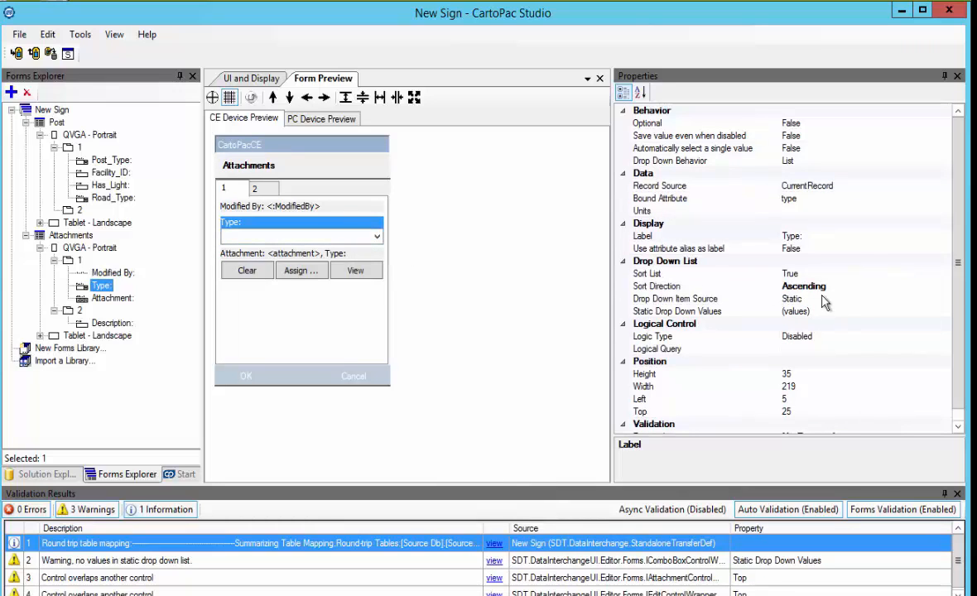
Step: Define the Type drop-down's static values as Type 1 and Type 2, using the same text for displayed and stored values
{"action": "left_click", "coordinate": [862, 299]}
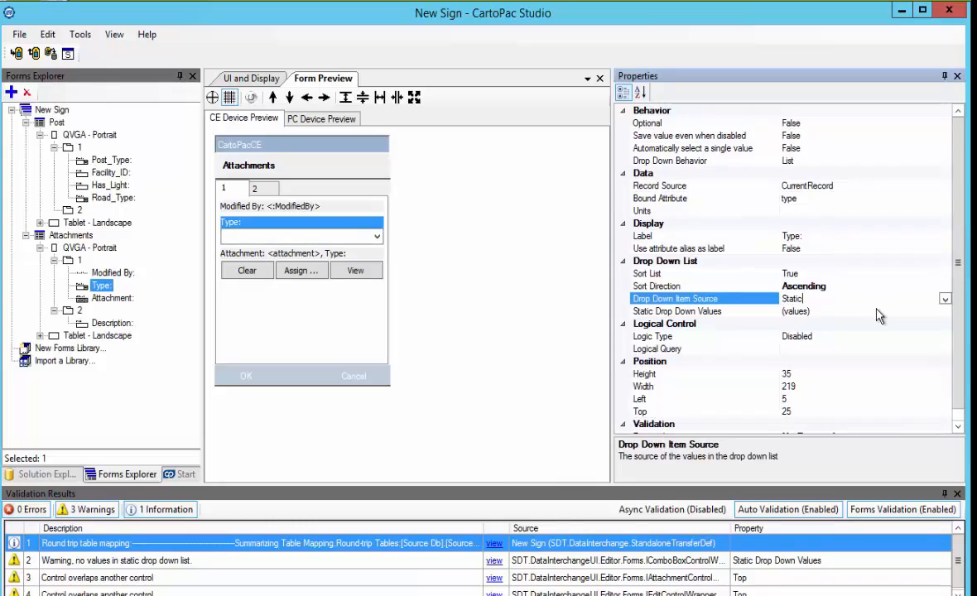
{"action": "left_click", "coordinate": [931, 312]}
{"action": "left_click", "coordinate": [945, 311]}
{"action": "type", "text": "T"}
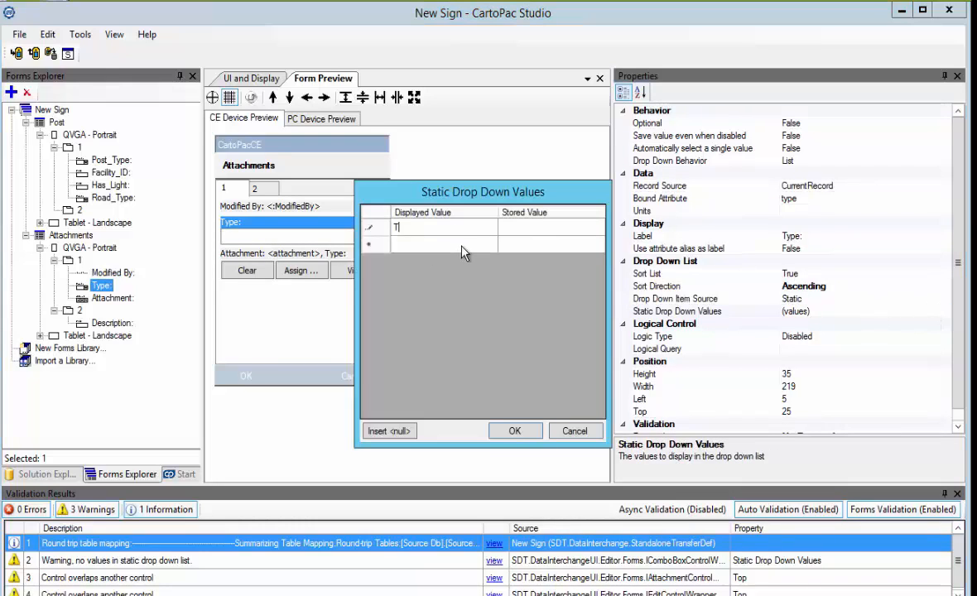
{"action": "type", "text": "ype 1"}
{"action": "key", "text": "Tab"}
{"action": "left_click", "coordinate": [463, 247]}
{"action": "type", "text": "Type "}
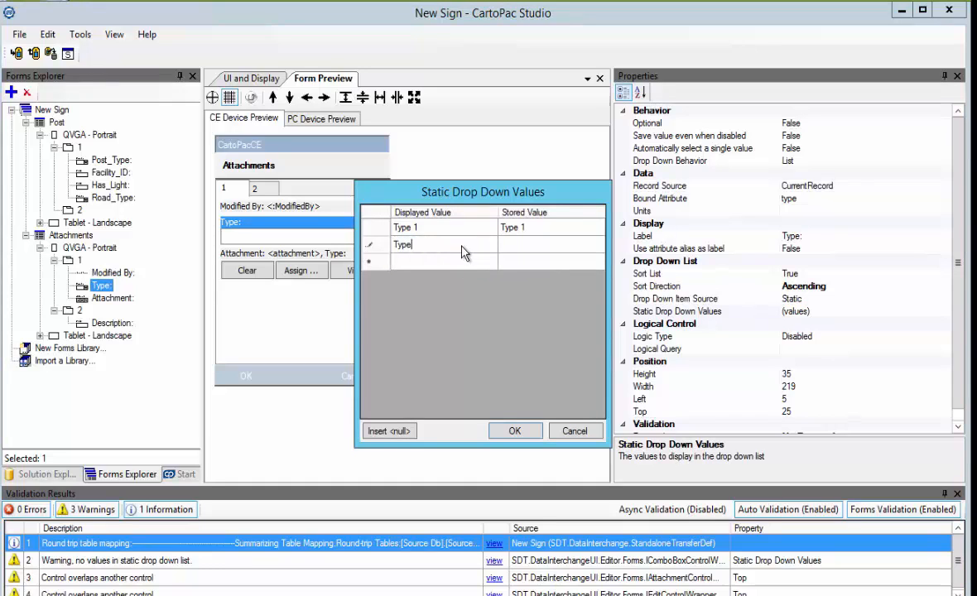
{"action": "type", "text": "2"}
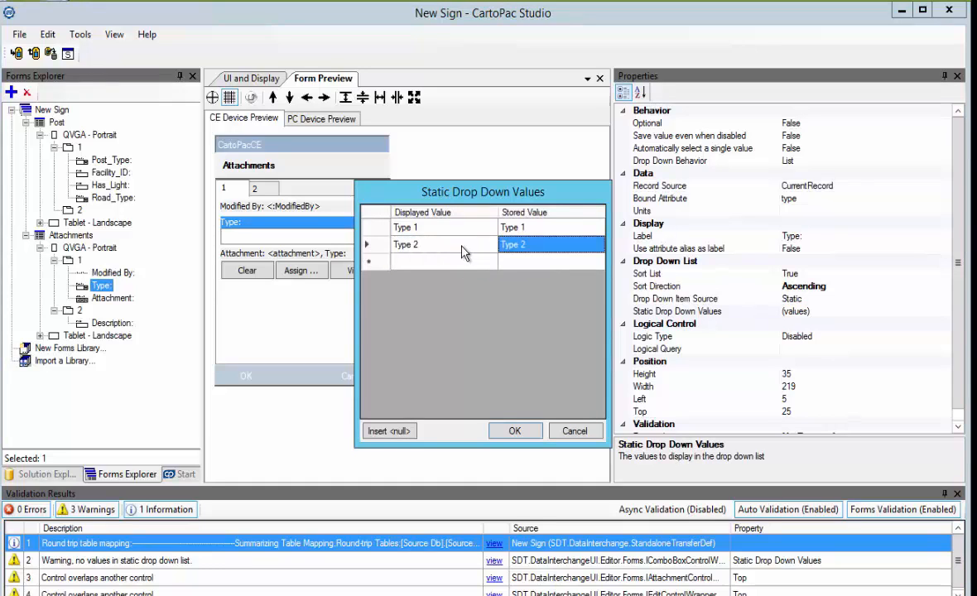
{"action": "left_click", "coordinate": [510, 432]}
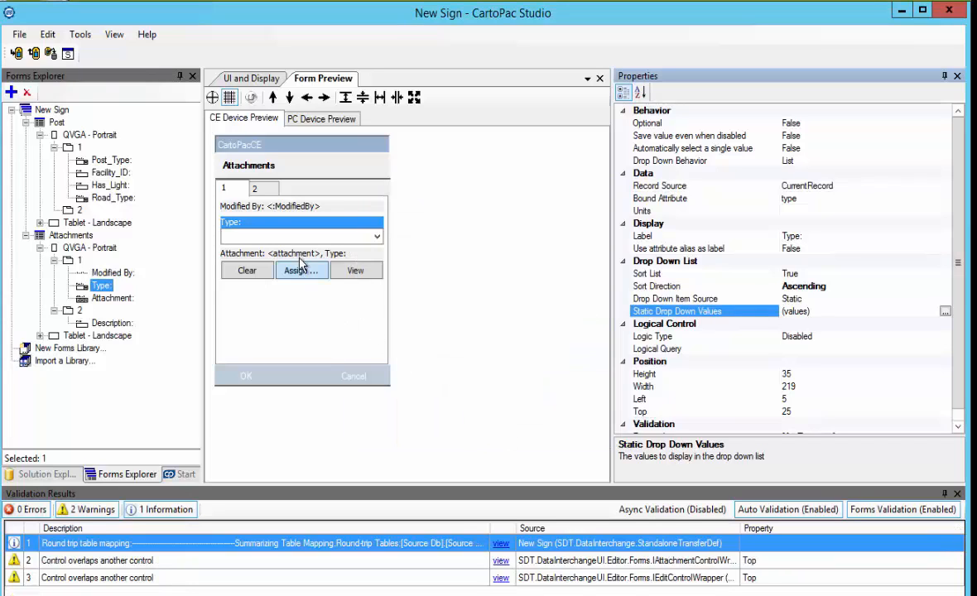
Step: Change the Attachment control on tab 1 of the Attachments form to a Picture control
{"action": "left_click", "coordinate": [354, 263]}
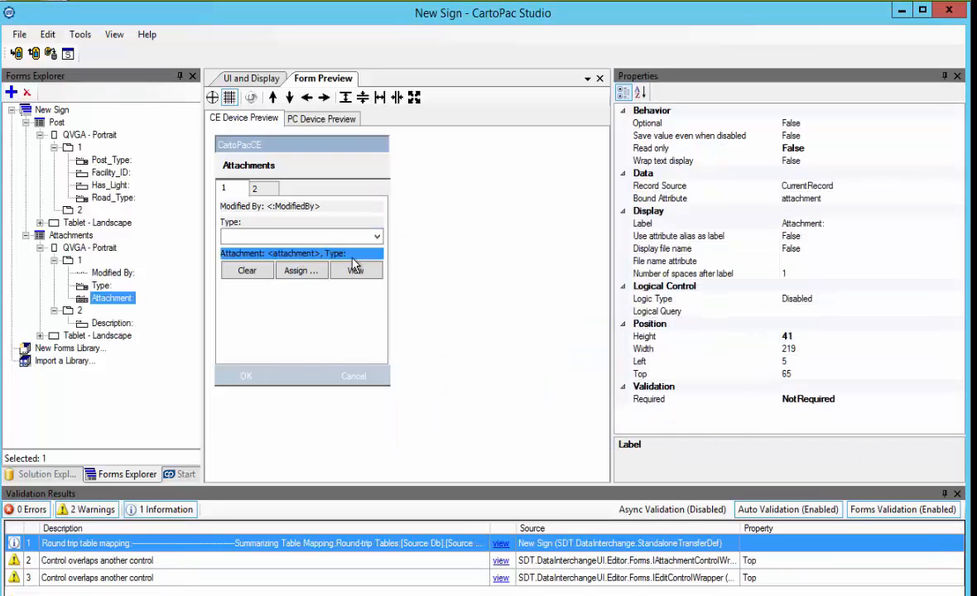
{"action": "right_click", "coordinate": [354, 272]}
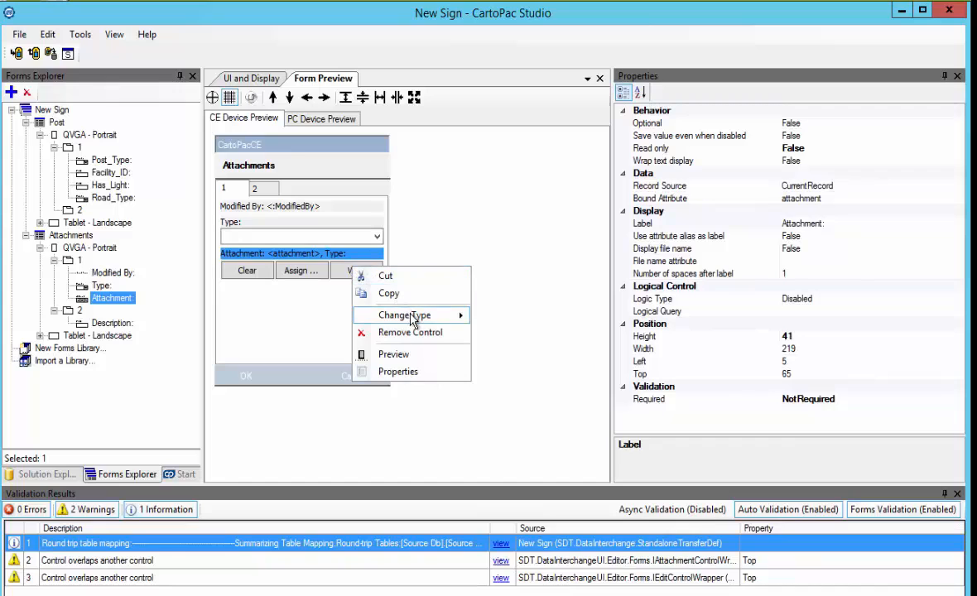
{"action": "mouse_move", "coordinate": [414, 320]}
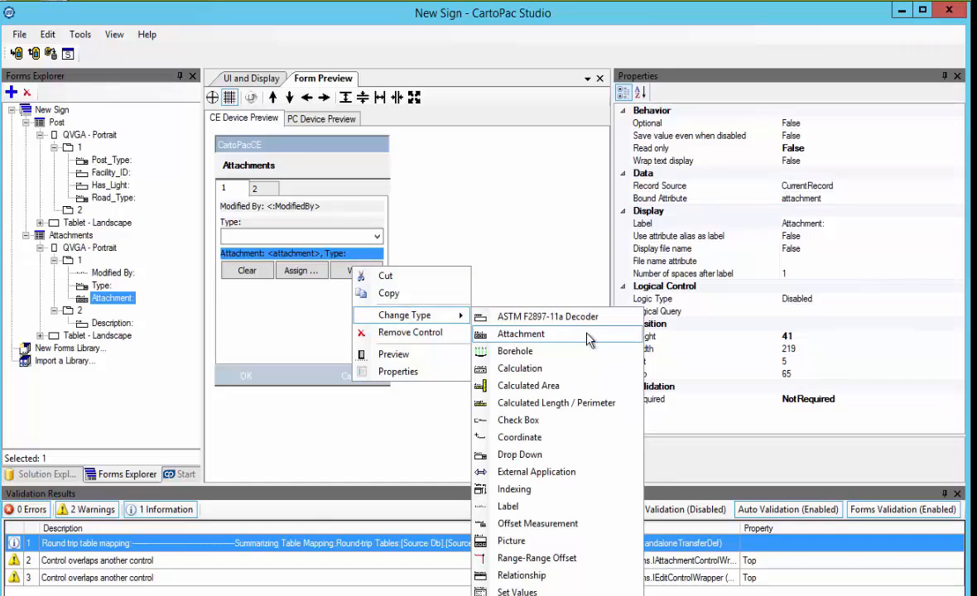
{"action": "left_click", "coordinate": [540, 544]}
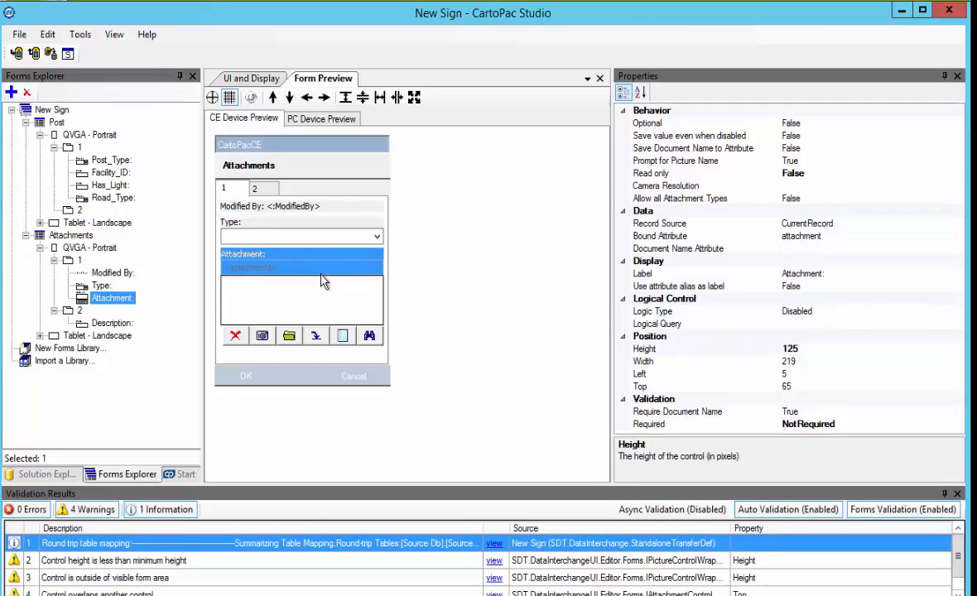
Step: Move the Attachment control to tab 2 and the Description control to tab 1 beneath Type
{"action": "right_click", "coordinate": [105, 299]}
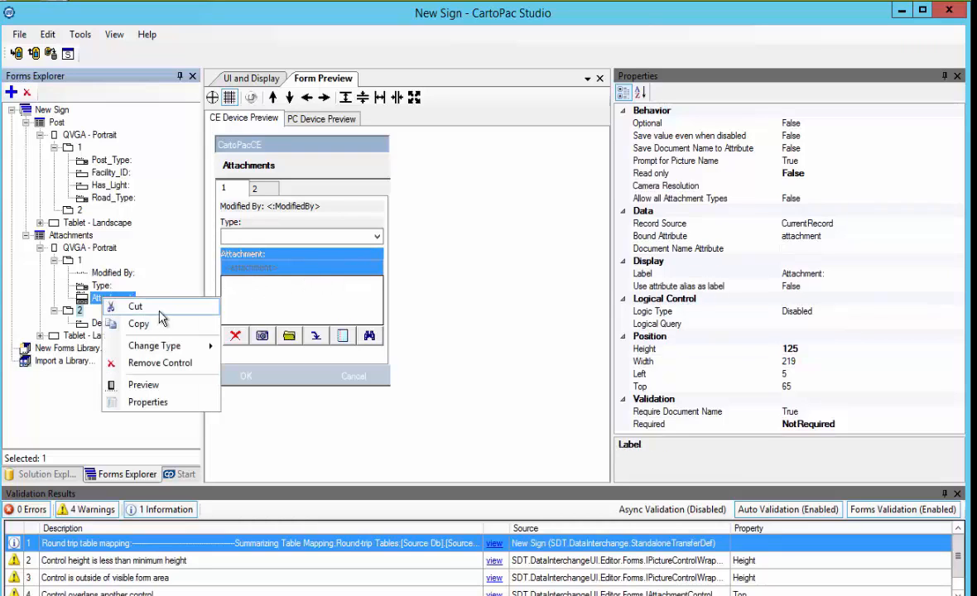
{"action": "left_click", "coordinate": [163, 310]}
{"action": "right_click", "coordinate": [73, 312]}
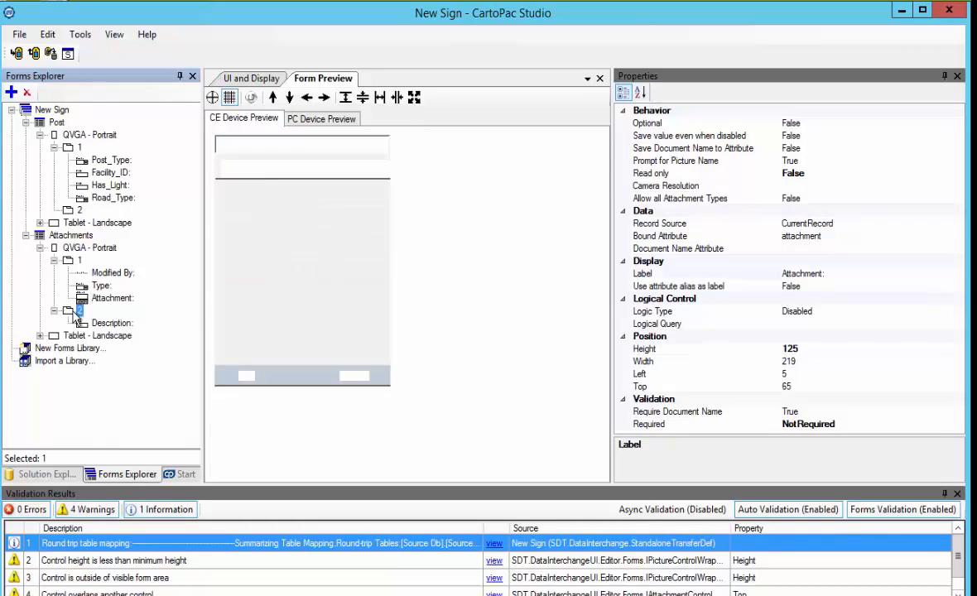
{"action": "left_click", "coordinate": [110, 394]}
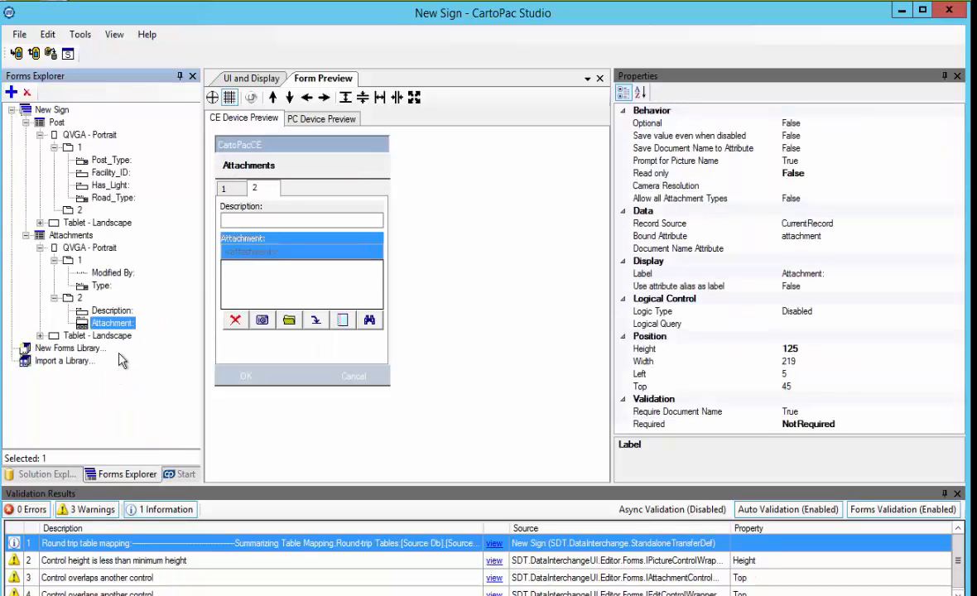
{"action": "left_click_drag", "start_coordinate": [118, 312], "coordinate": [101, 289]}
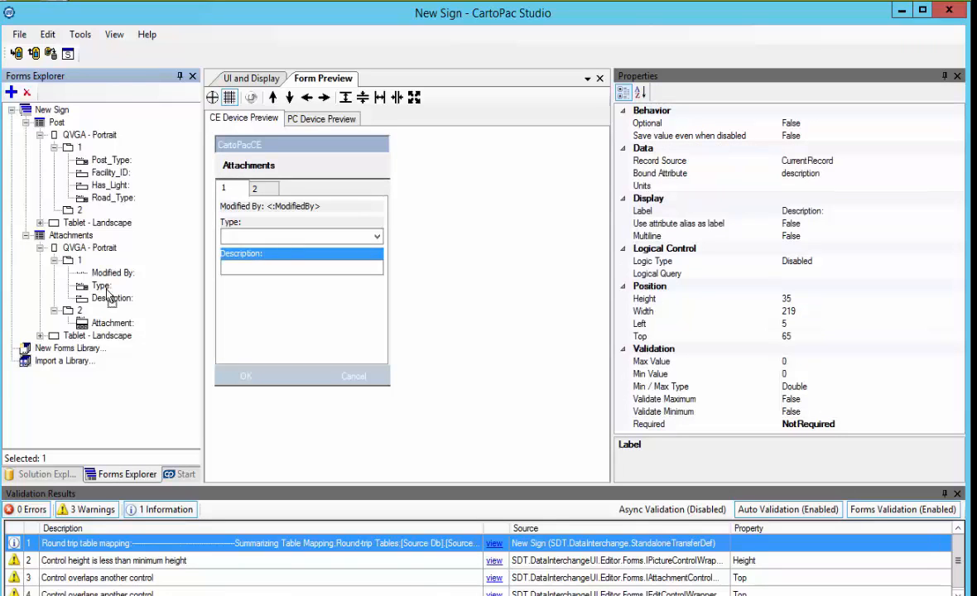
Step: Make the Description control multiline and increase its height to 115
{"action": "left_click", "coordinate": [277, 265]}
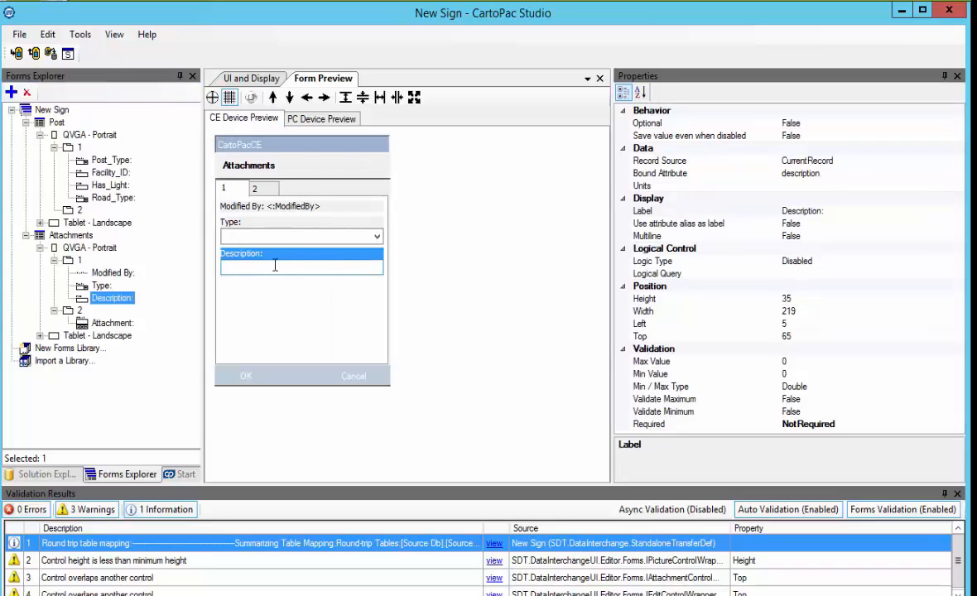
{"action": "left_click", "coordinate": [813, 236]}
{"action": "double_click", "coordinate": [813, 235]}
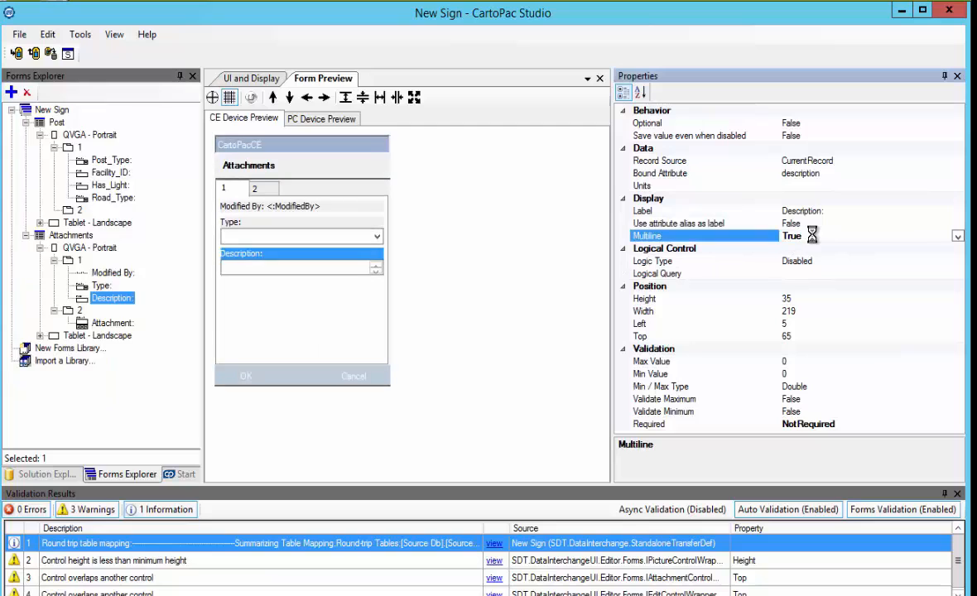
{"action": "left_click", "coordinate": [346, 98]}
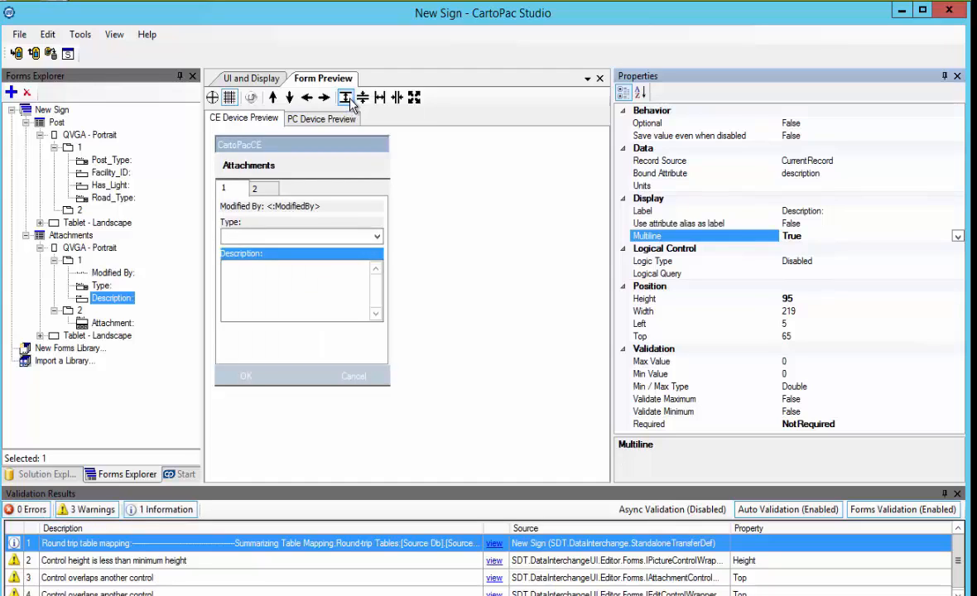
{"action": "left_click", "coordinate": [346, 98]}
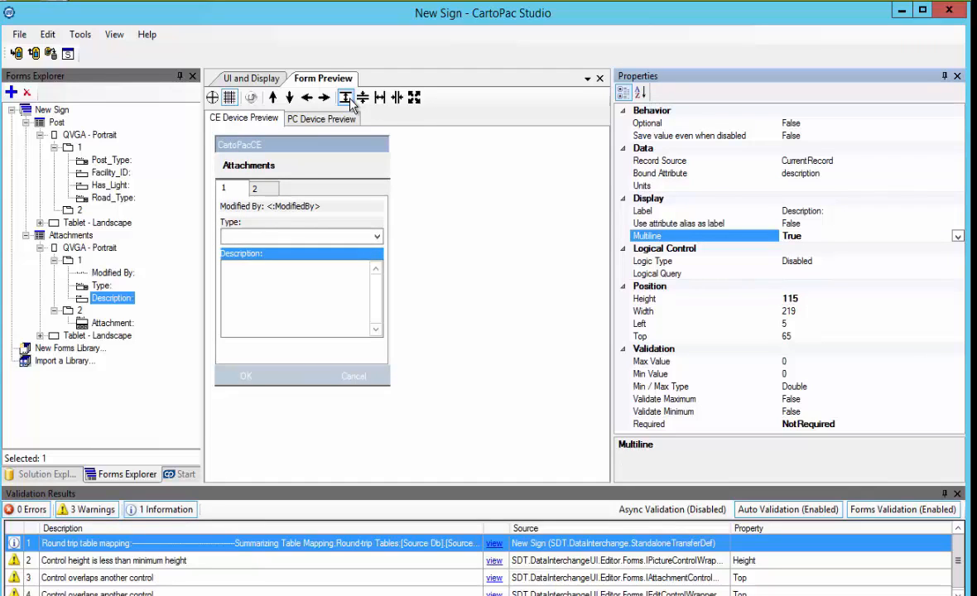
Step: Turn on manual positioning in the form preview and shift the Attachment picture control upward on tab 2
{"action": "left_click", "coordinate": [128, 326]}
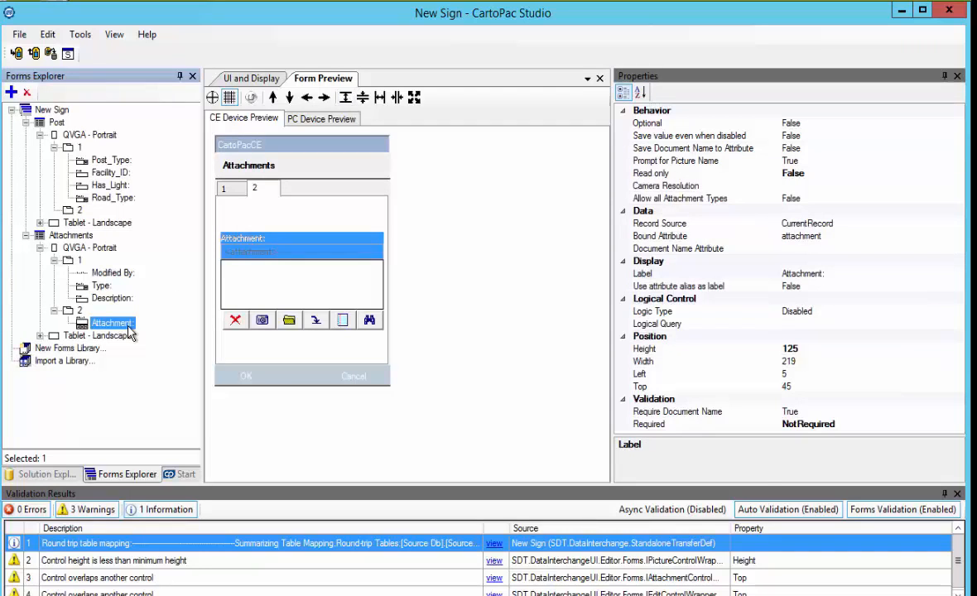
{"action": "left_click", "coordinate": [212, 98]}
{"action": "mouse_move", "coordinate": [274, 230]}
{"action": "left_mouse_down"}
{"action": "mouse_move", "coordinate": [279, 247]}
{"action": "mouse_move", "coordinate": [282, 212]}
{"action": "left_mouse_up"}
Step: Collapse the Attachments form in the forms tree and add a Relationship control to tab 2 of the Post form's QVGA - Portrait layout
{"action": "left_click", "coordinate": [66, 236]}
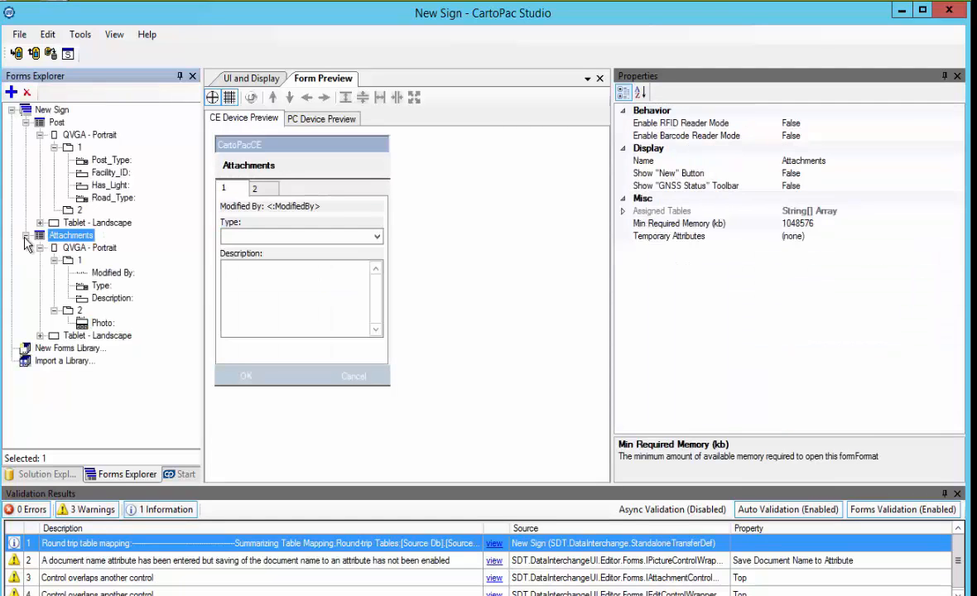
{"action": "left_click", "coordinate": [25, 236]}
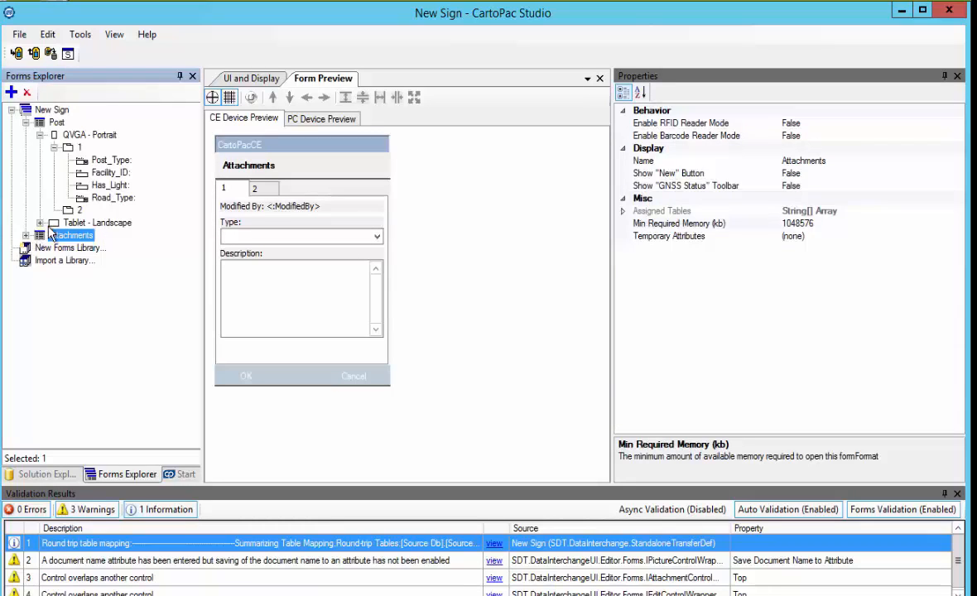
{"action": "left_click", "coordinate": [56, 123]}
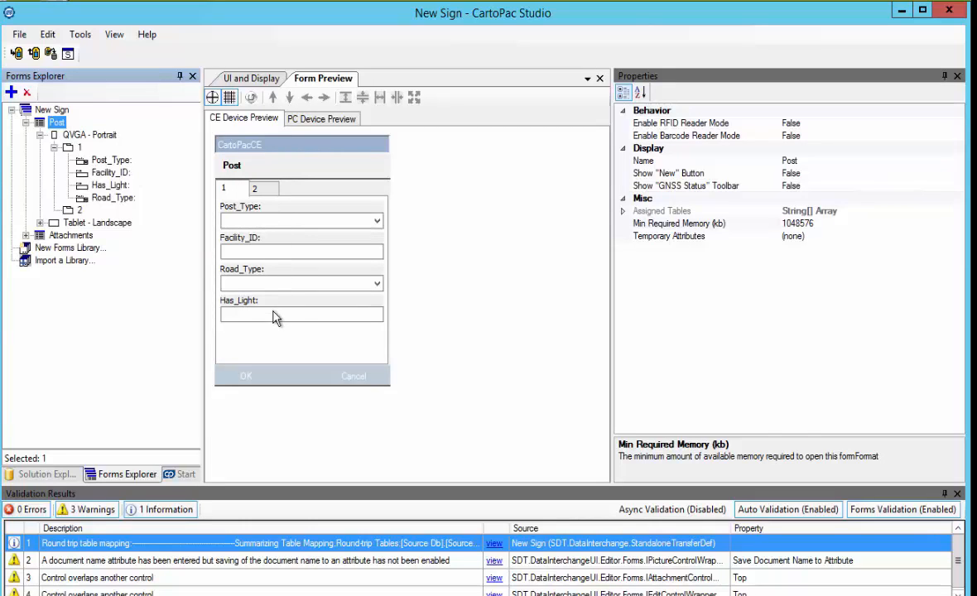
{"action": "left_click", "coordinate": [77, 210]}
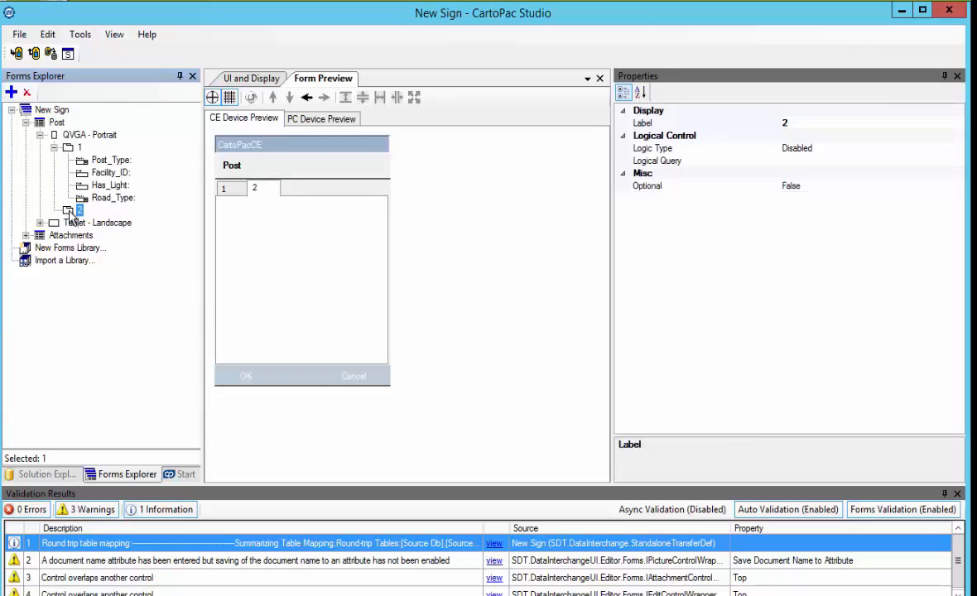
{"action": "right_click", "coordinate": [78, 214]}
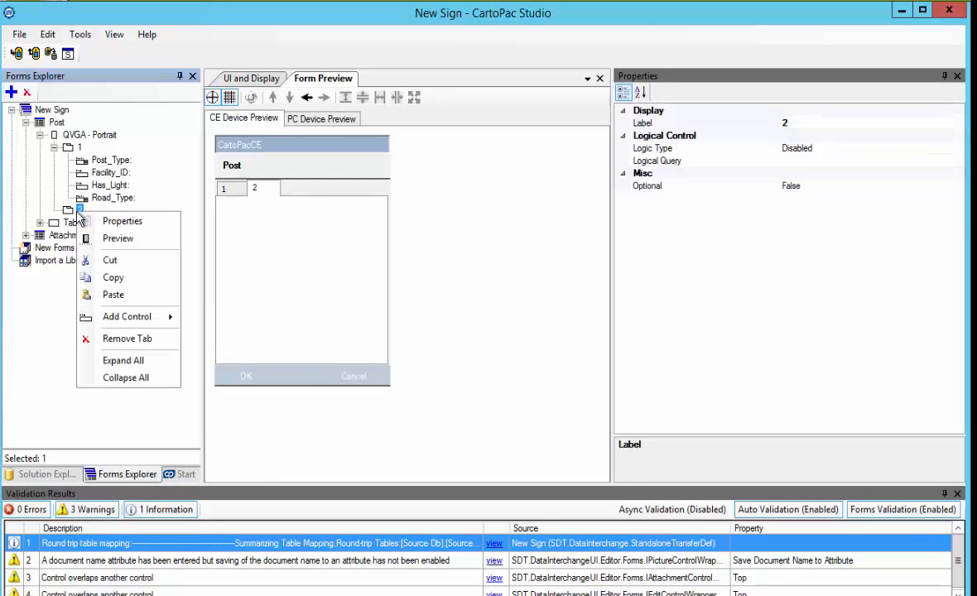
{"action": "mouse_move", "coordinate": [130, 315]}
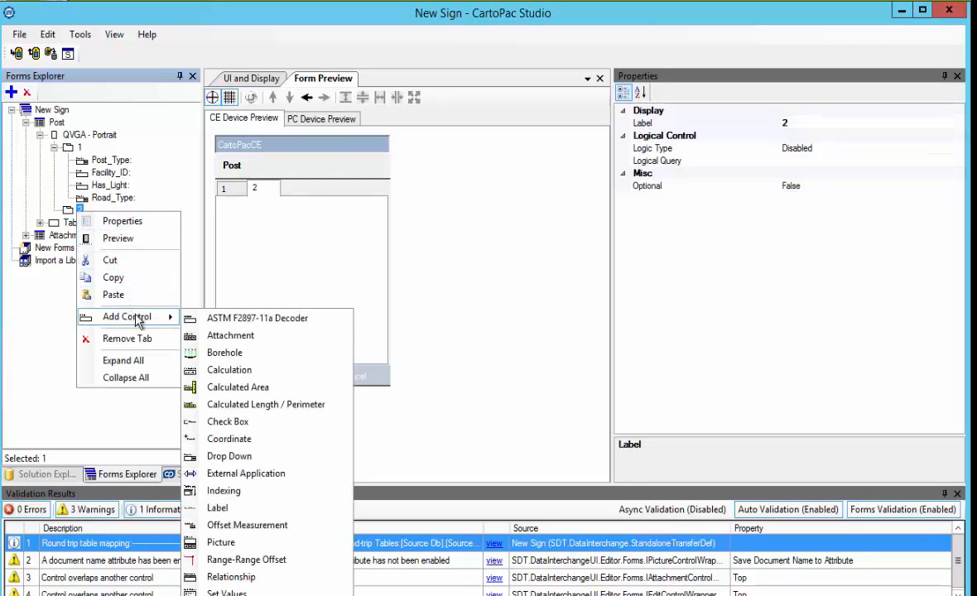
{"action": "left_click", "coordinate": [327, 582]}
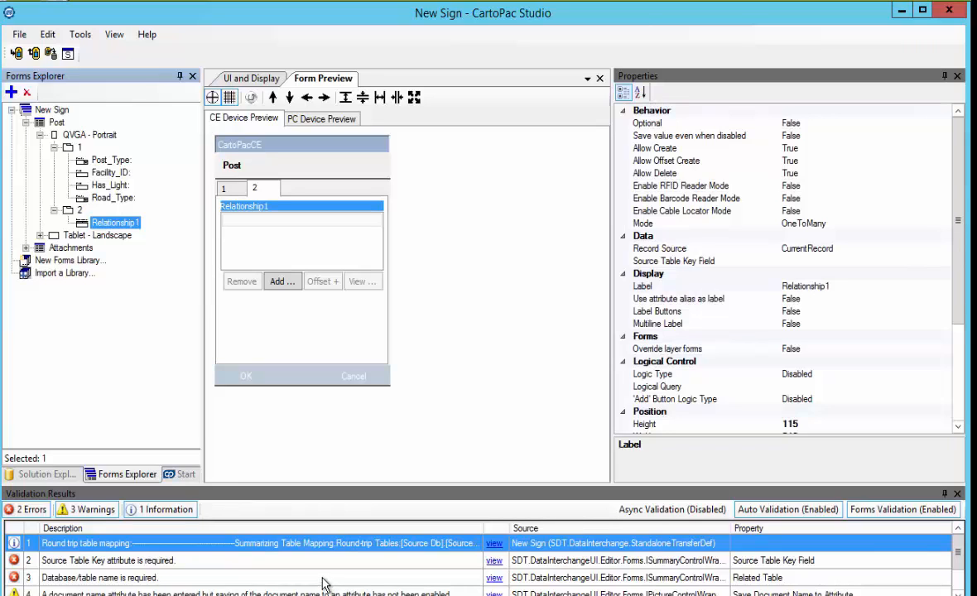
Step: Increase the height of the Relationship control on tab 2 of the Post form by three increments
{"action": "left_click", "coordinate": [348, 98]}
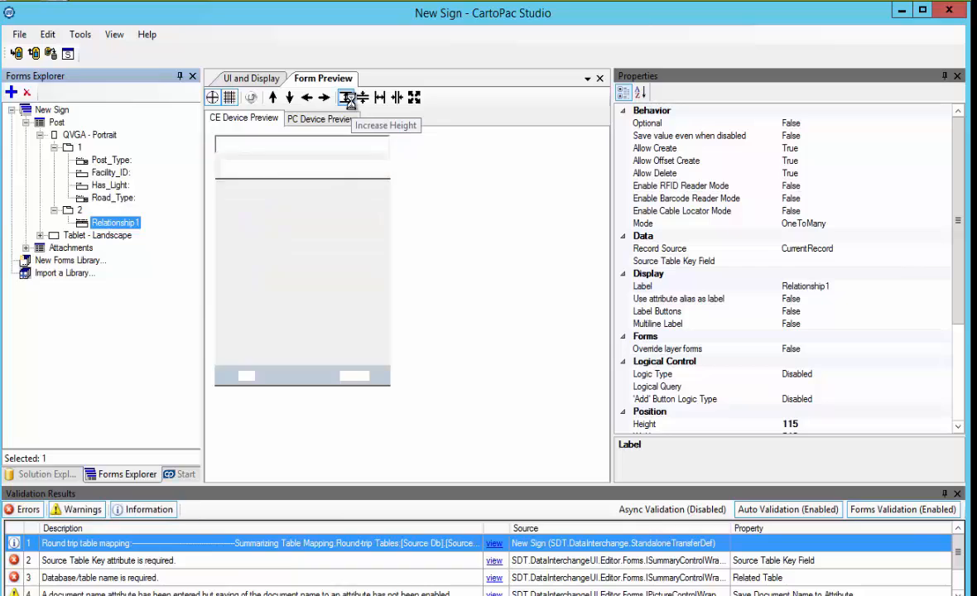
{"action": "left_click", "coordinate": [348, 98]}
{"action": "left_click", "coordinate": [347, 98]}
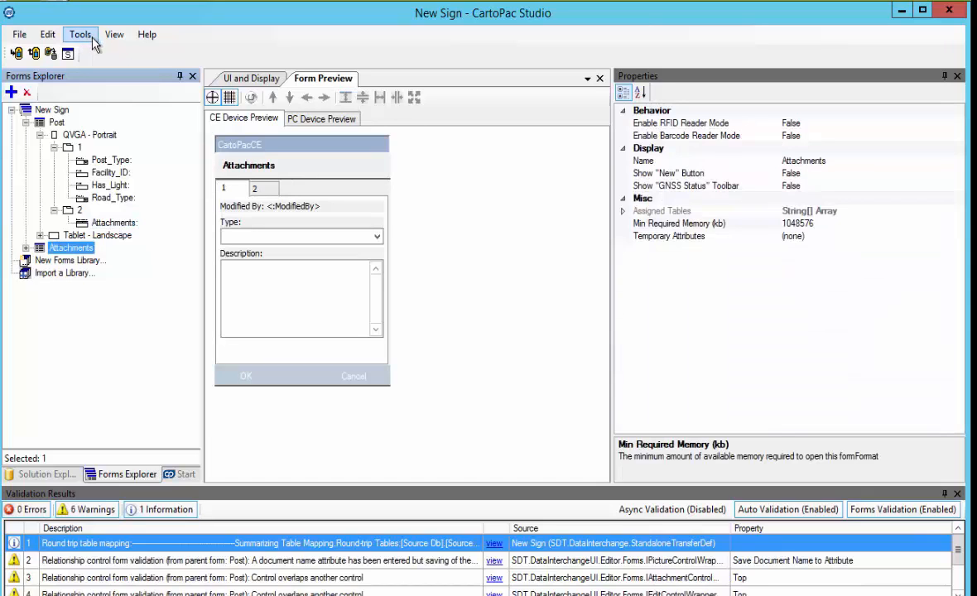
Step: Publish the solution to the CartoPac server's web services under the name New Sign
{"action": "left_click", "coordinate": [80, 35]}
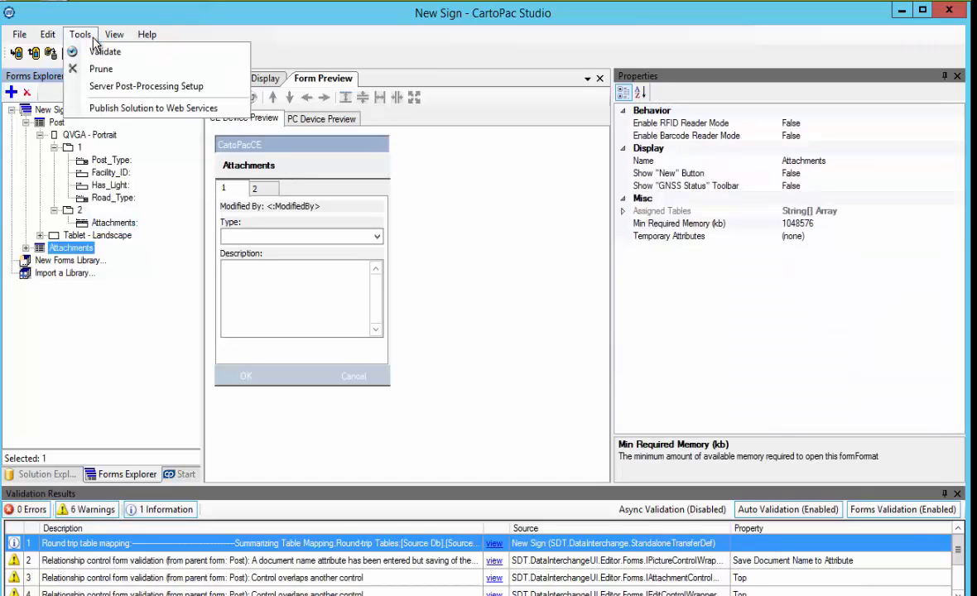
{"action": "left_click", "coordinate": [223, 108]}
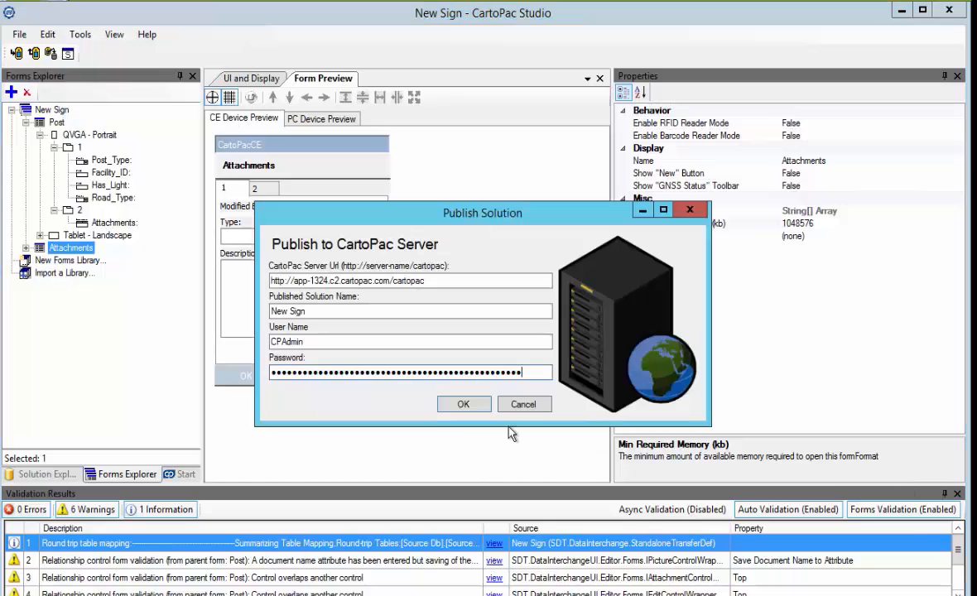
{"action": "left_click", "coordinate": [487, 411]}
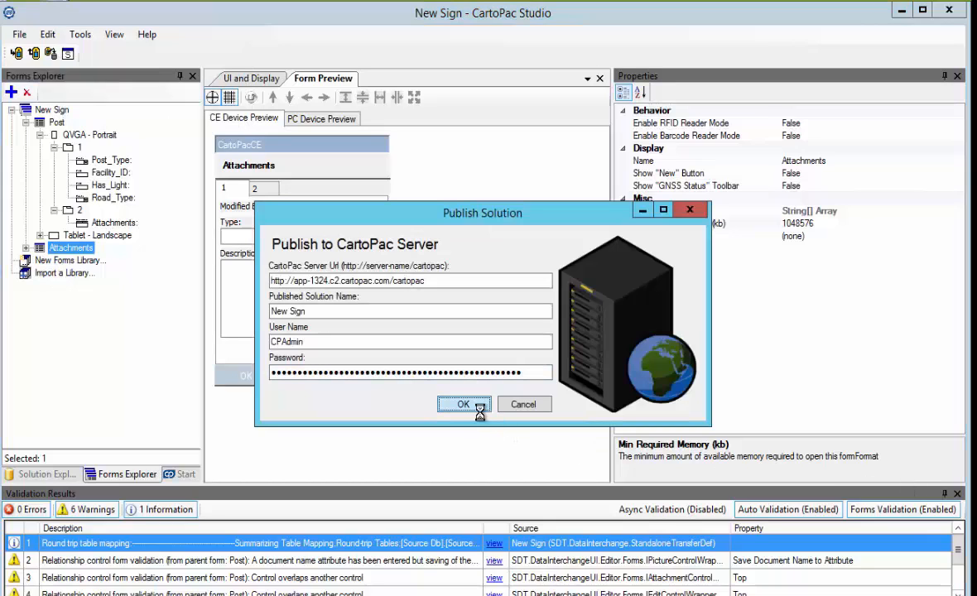